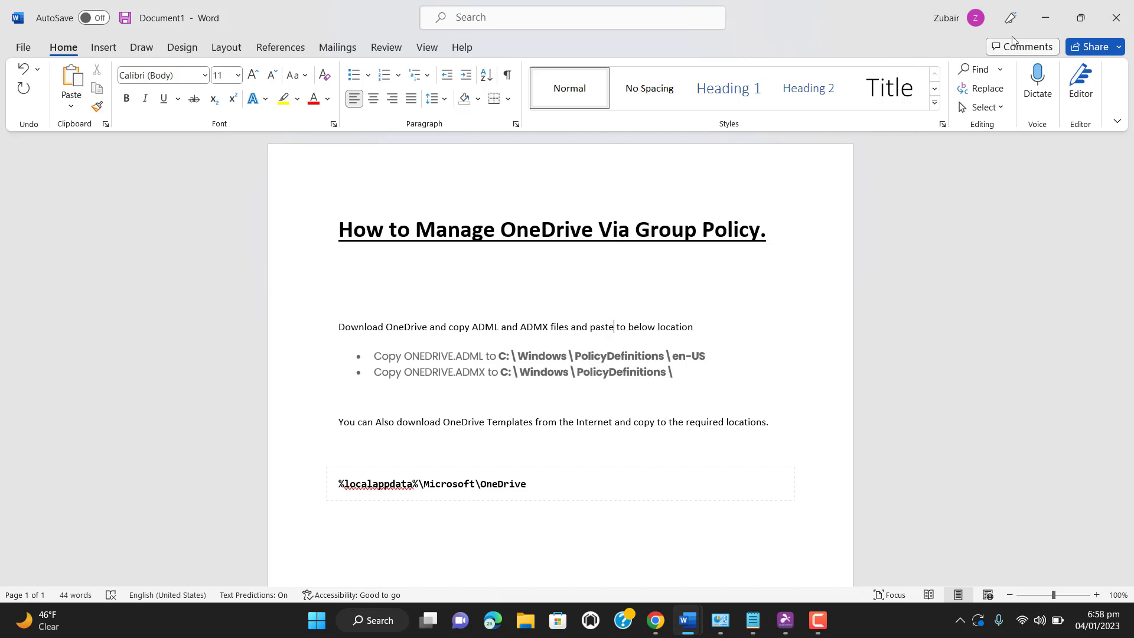
Switch to the PS222W001 Splashtop remote session and open Group Policy Management from Server Manager.
click(785, 620)
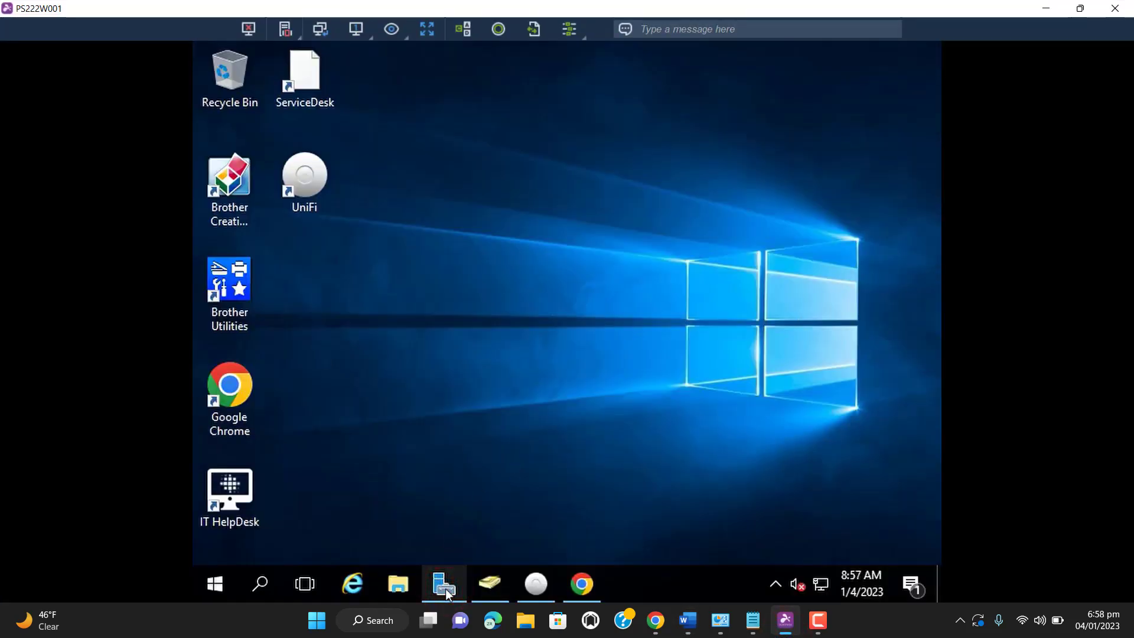
click(446, 588)
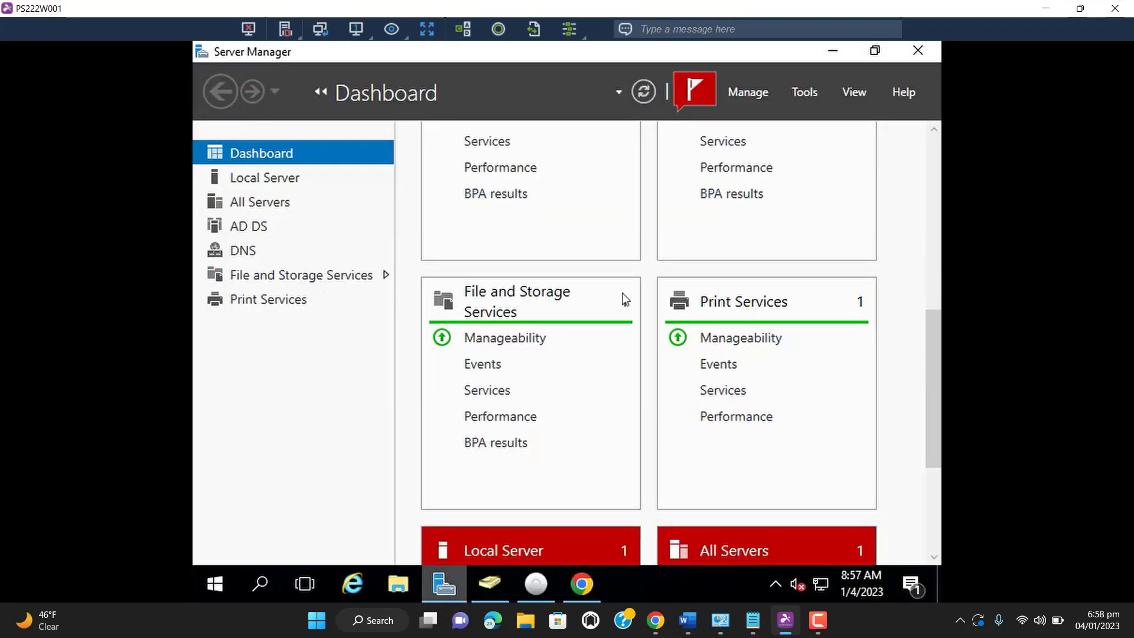
click(804, 91)
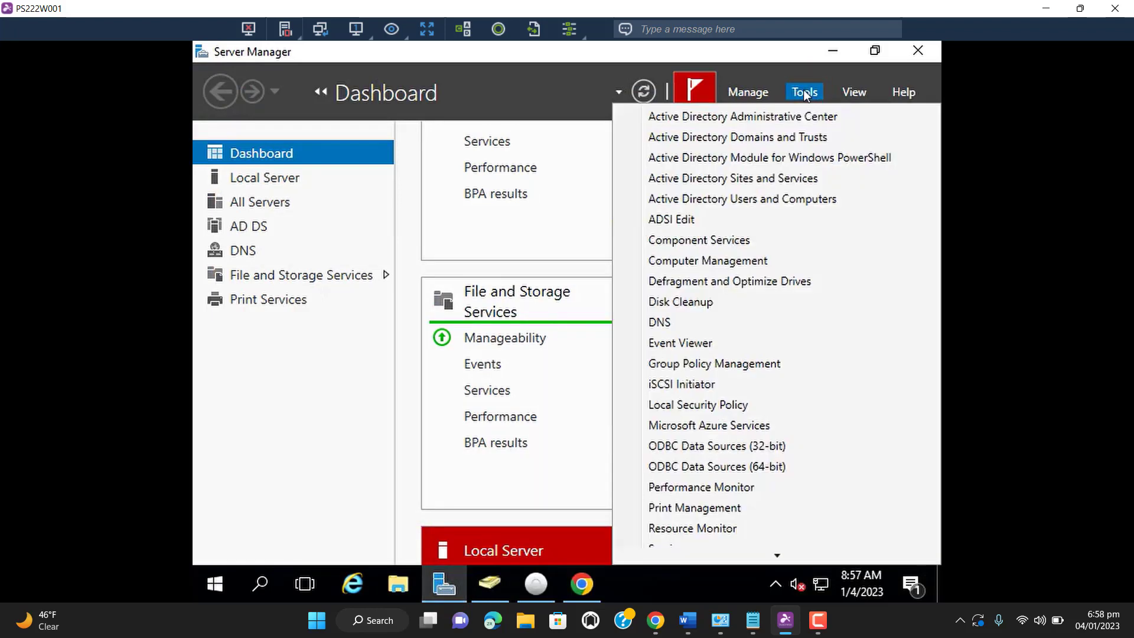
click(690, 365)
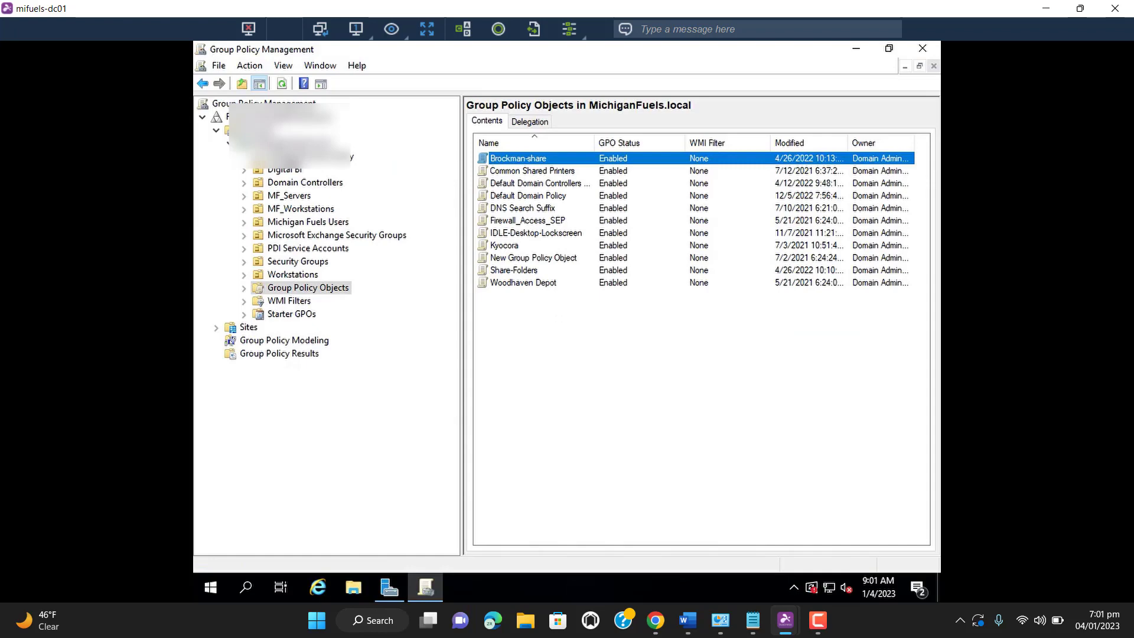
Open the Default Domain Policy for editing and expand Administrative Templates under both Computer Configuration and User Configuration policies.
right_click(289, 154)
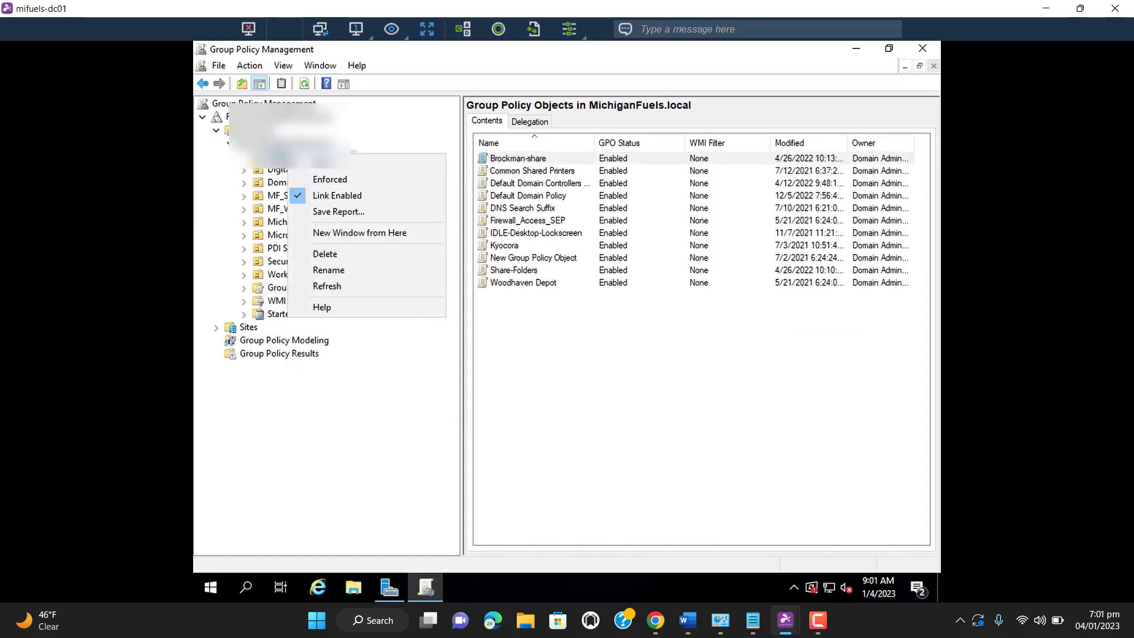
click(321, 167)
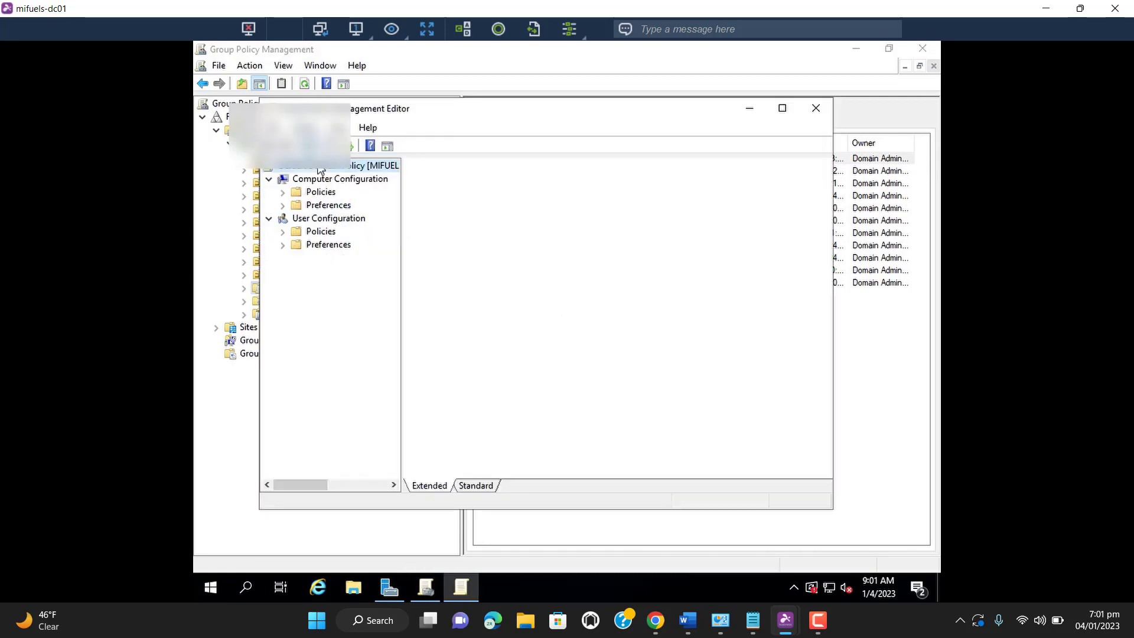
click(284, 193)
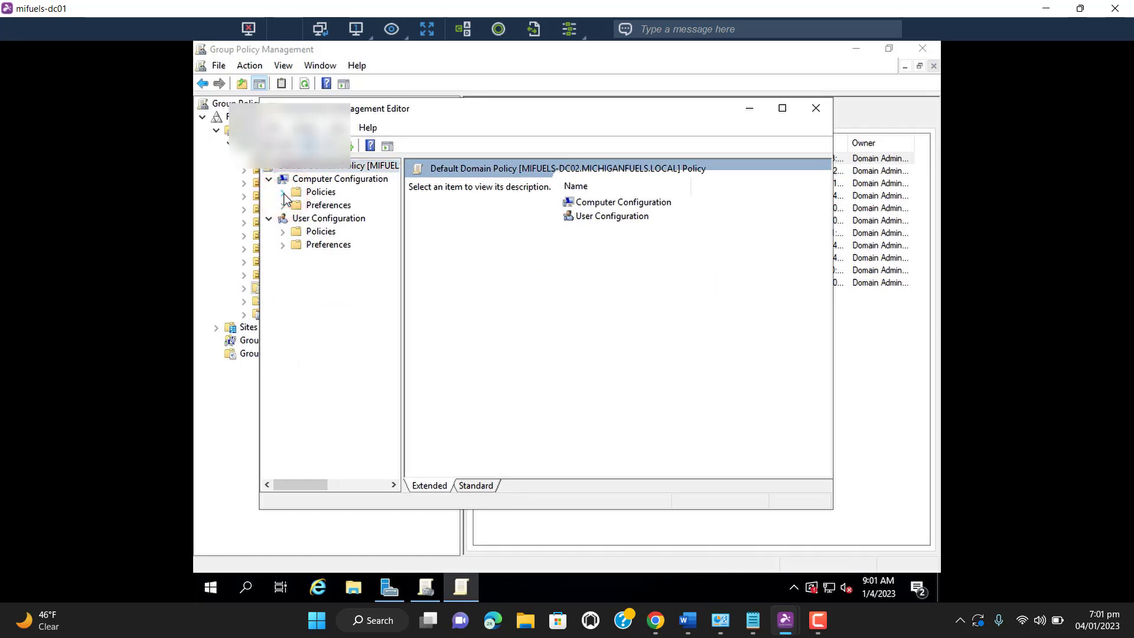
click(298, 232)
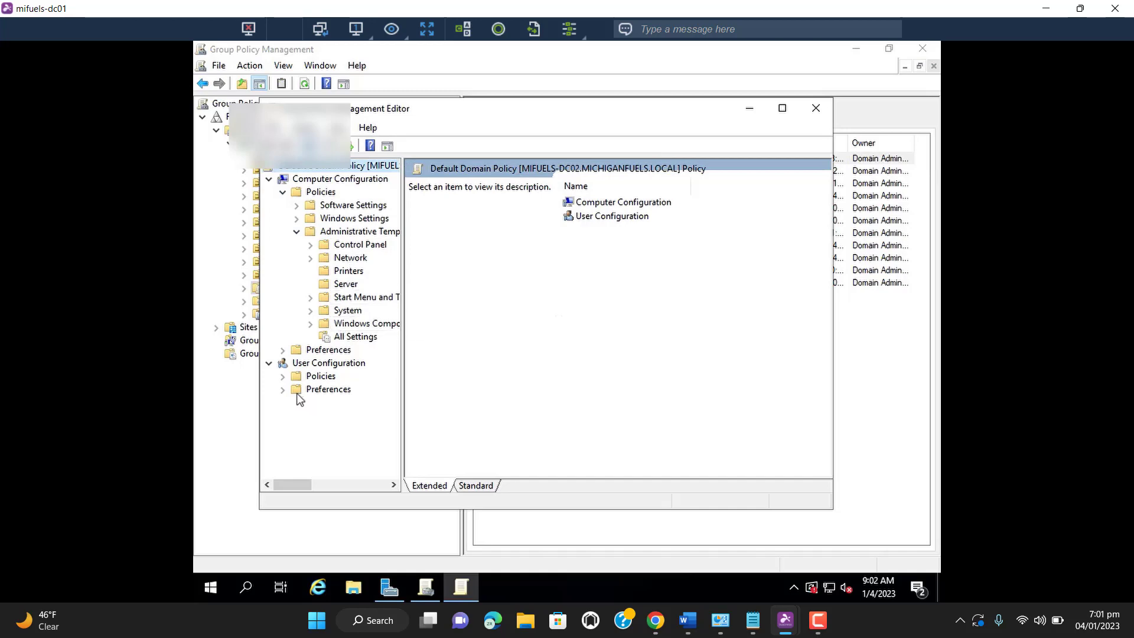
click(283, 377)
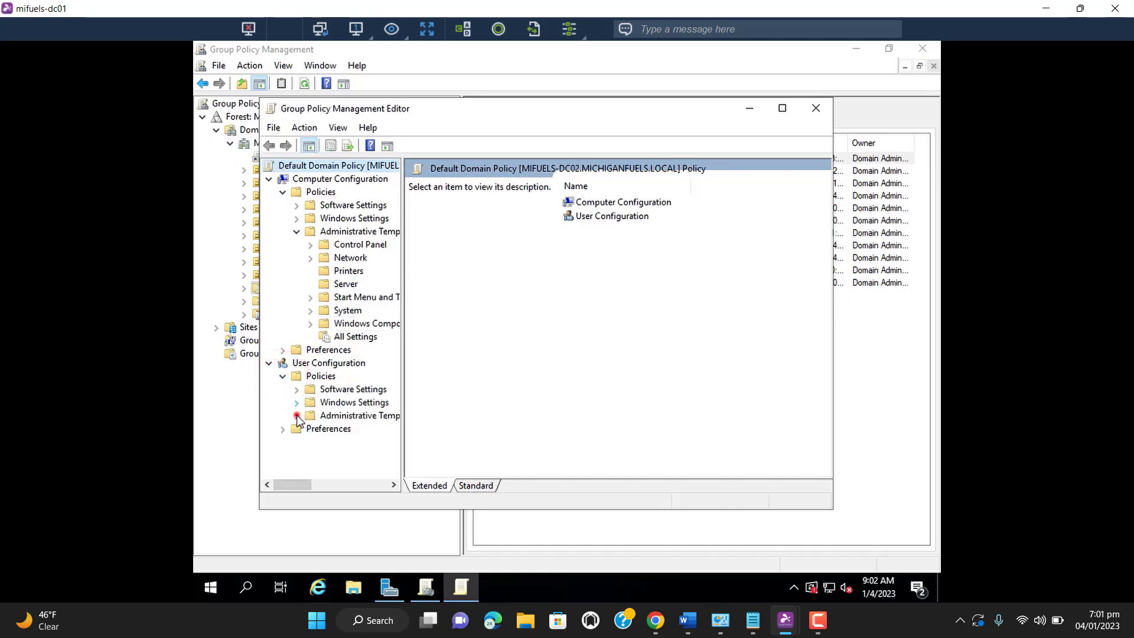
click(297, 416)
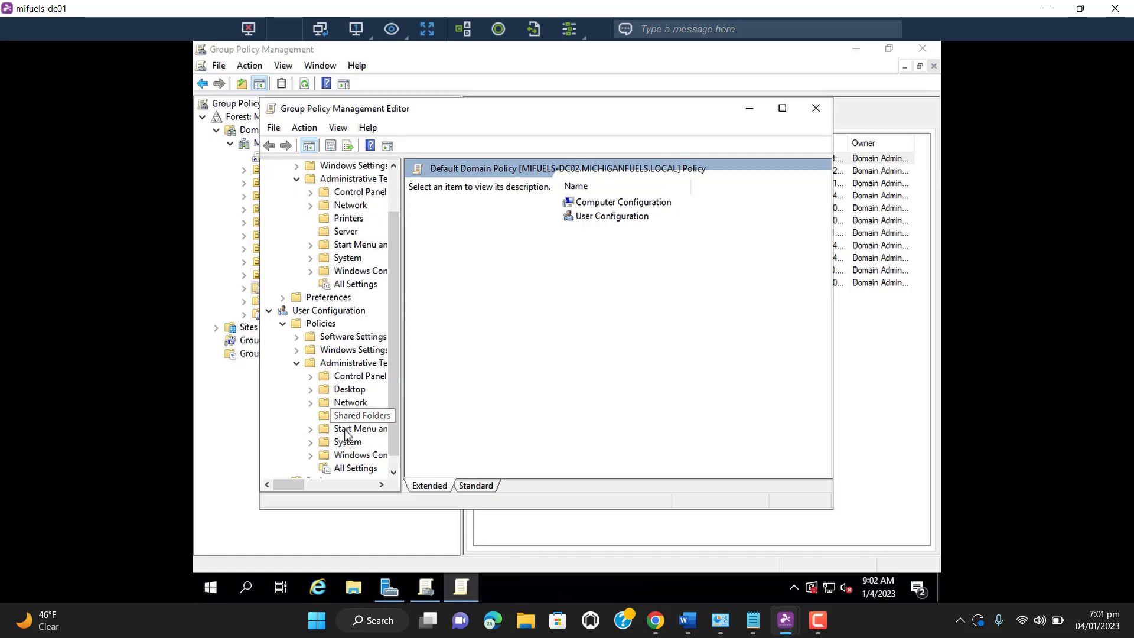
Switch to the Document1 Word notes and review the instructions on copying the OneDrive ADML and ADMX files to the PolicyDefinitions folders.
click(1050, 9)
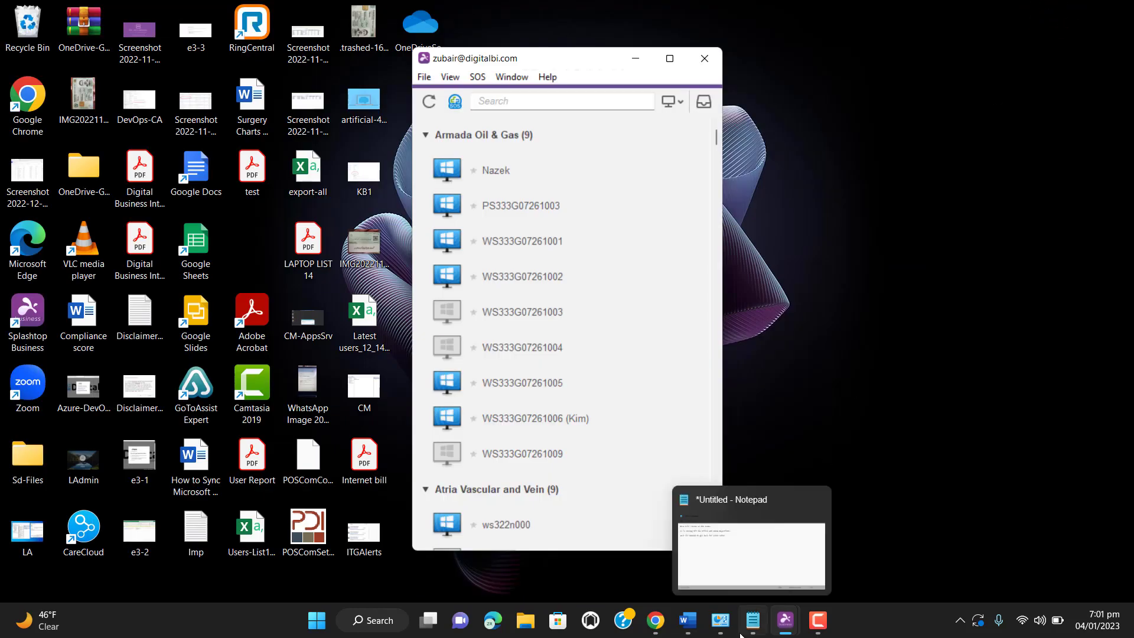
mouse_move(694, 630)
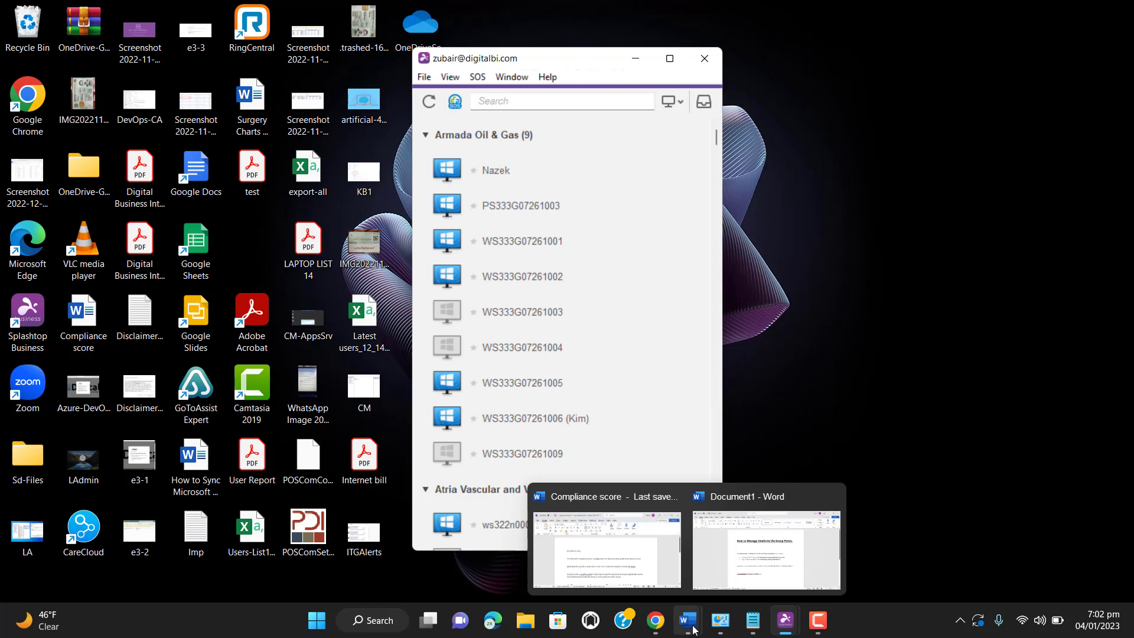
click(750, 552)
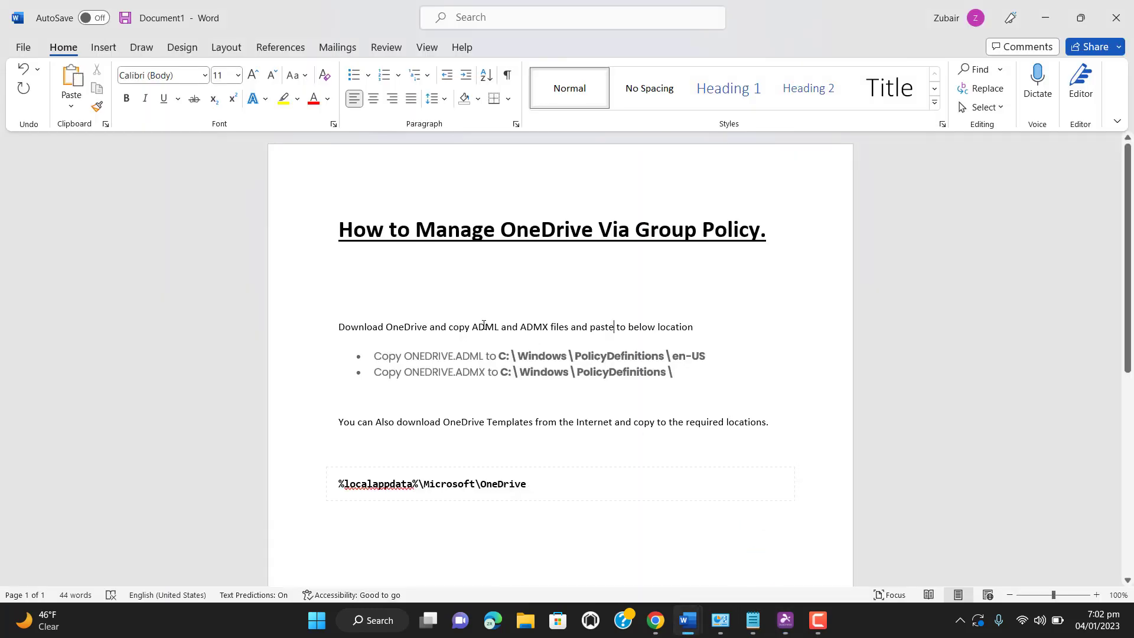
drag(473, 326, 546, 328)
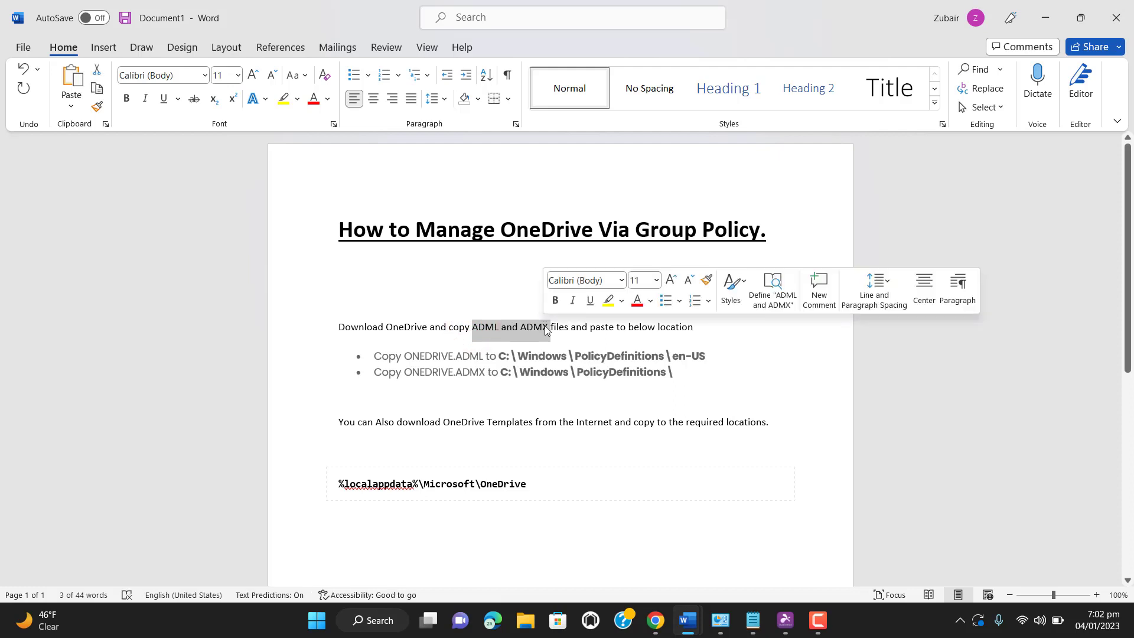
click(596, 328)
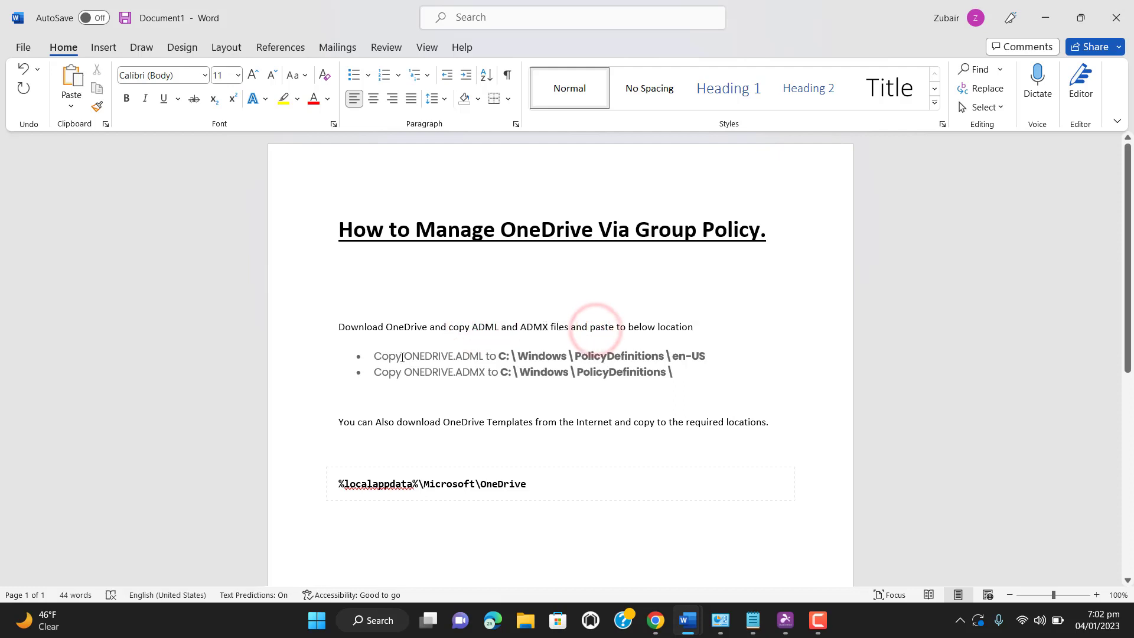
drag(375, 357, 697, 354)
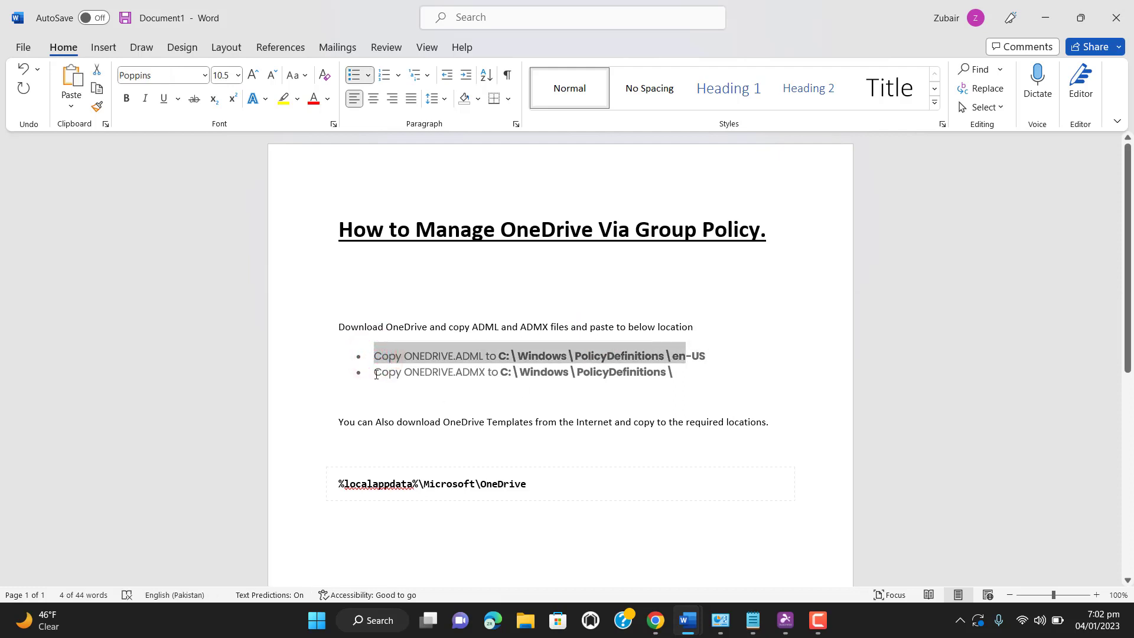
drag(376, 374, 698, 388)
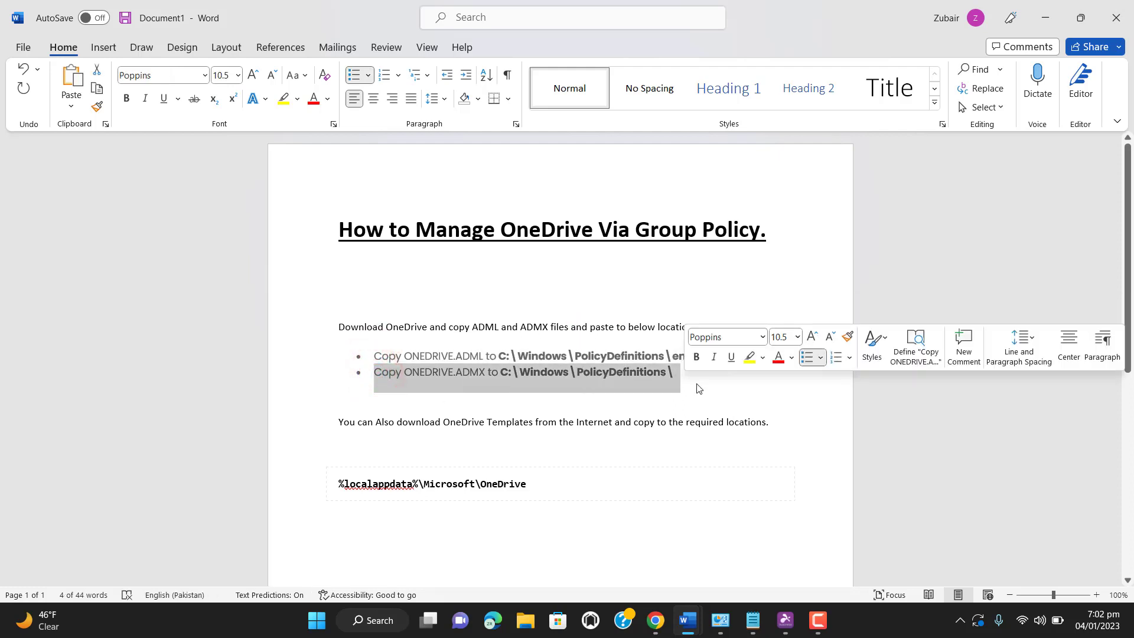
click(719, 391)
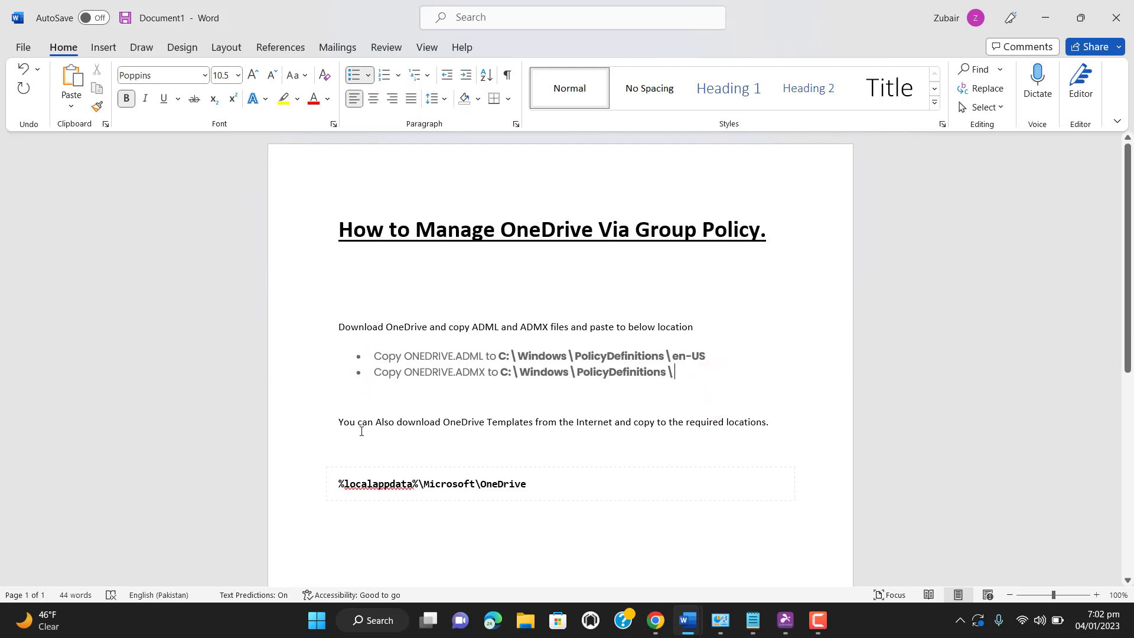
drag(339, 423, 768, 422)
click(791, 430)
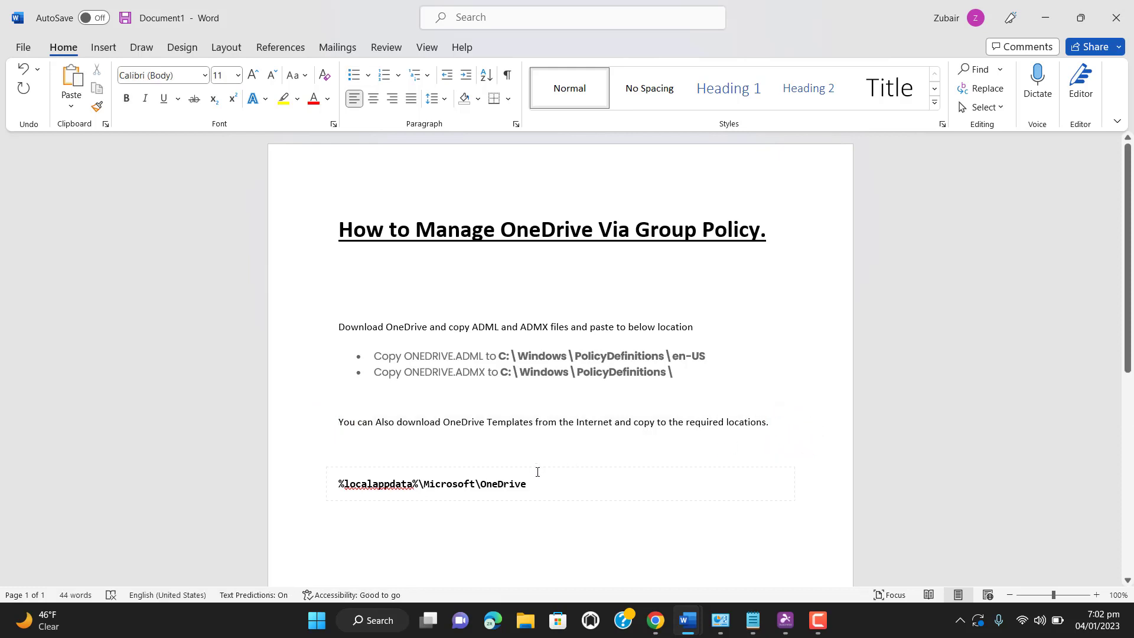
Copy the path %localappdata%\Microsoft\OneDrive from the notes and open that location in File Explorer.
drag(533, 486, 334, 482)
key(ctrl+c)
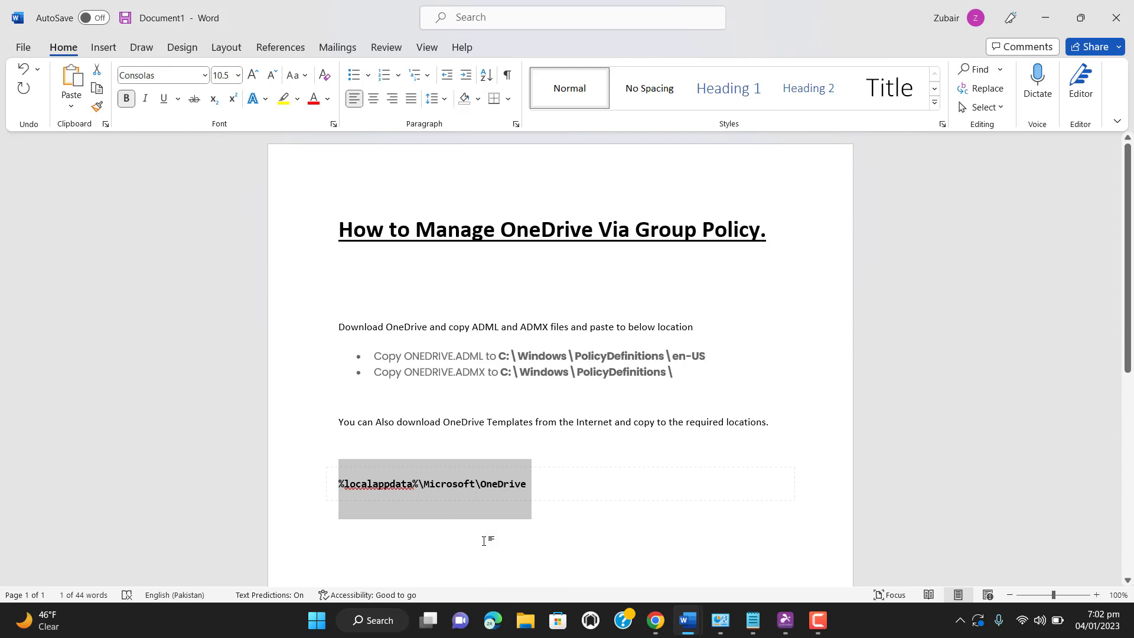
click(525, 620)
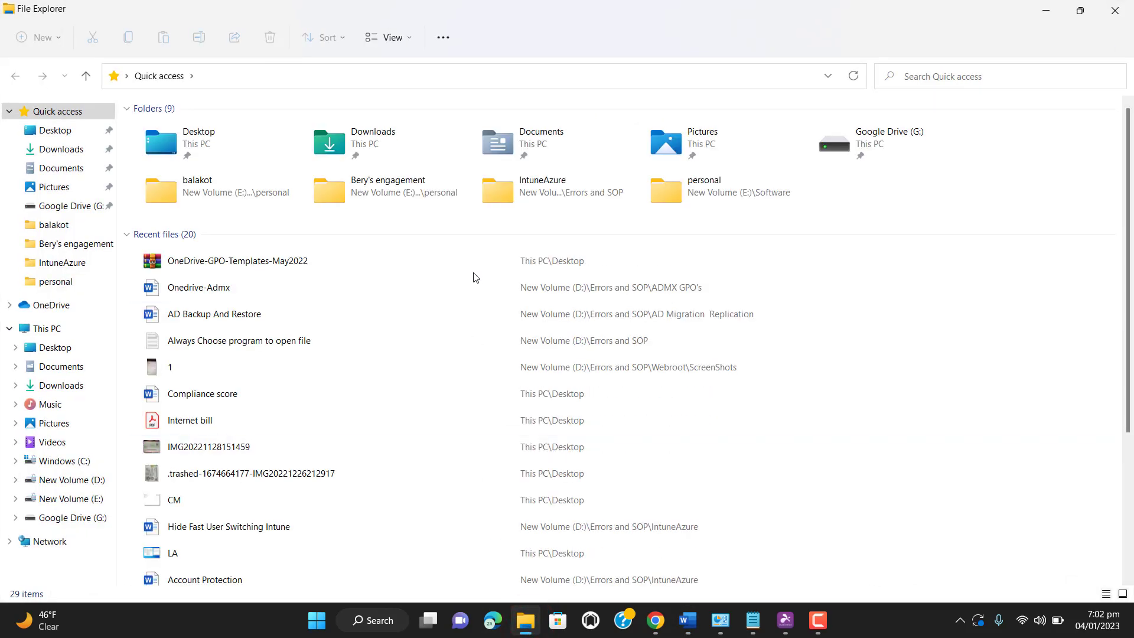
click(269, 76)
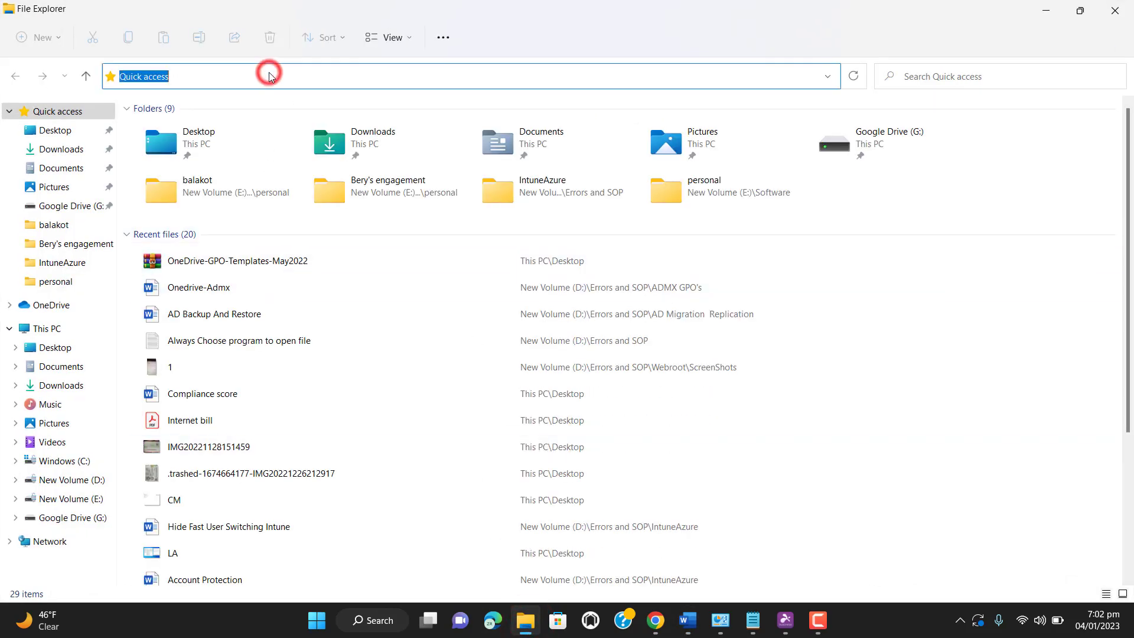
key(ctrl+v)
key(Return)
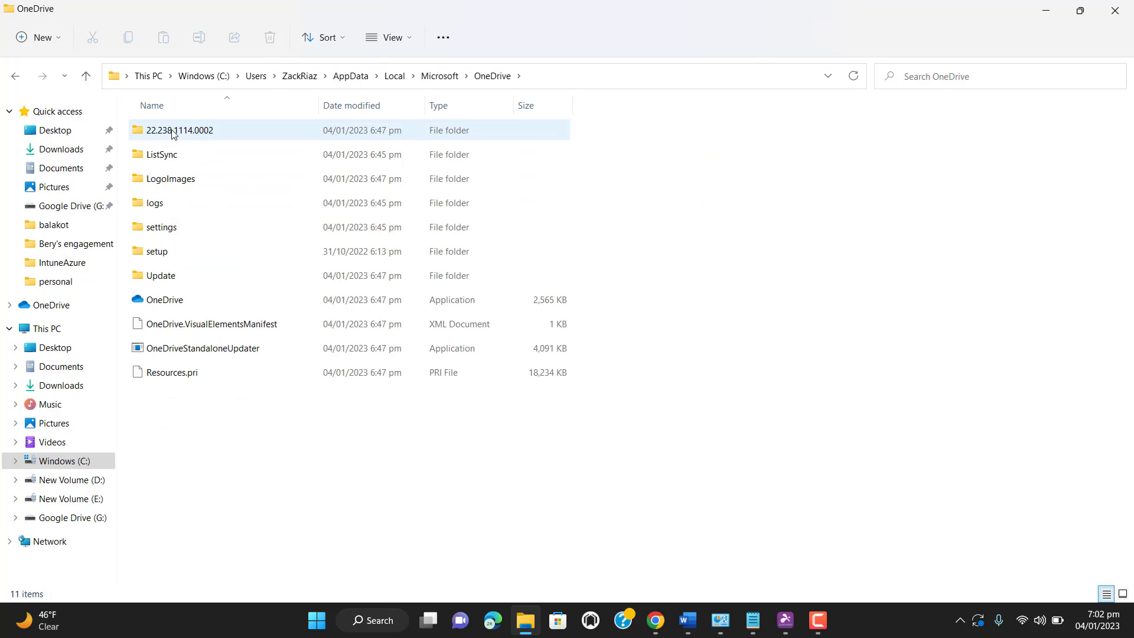
Open the adm folder inside 22.238.1114.0002, locate OneDrive.adml and OneDrive.admx, and minimize File Explorer.
mouse_move(174, 133)
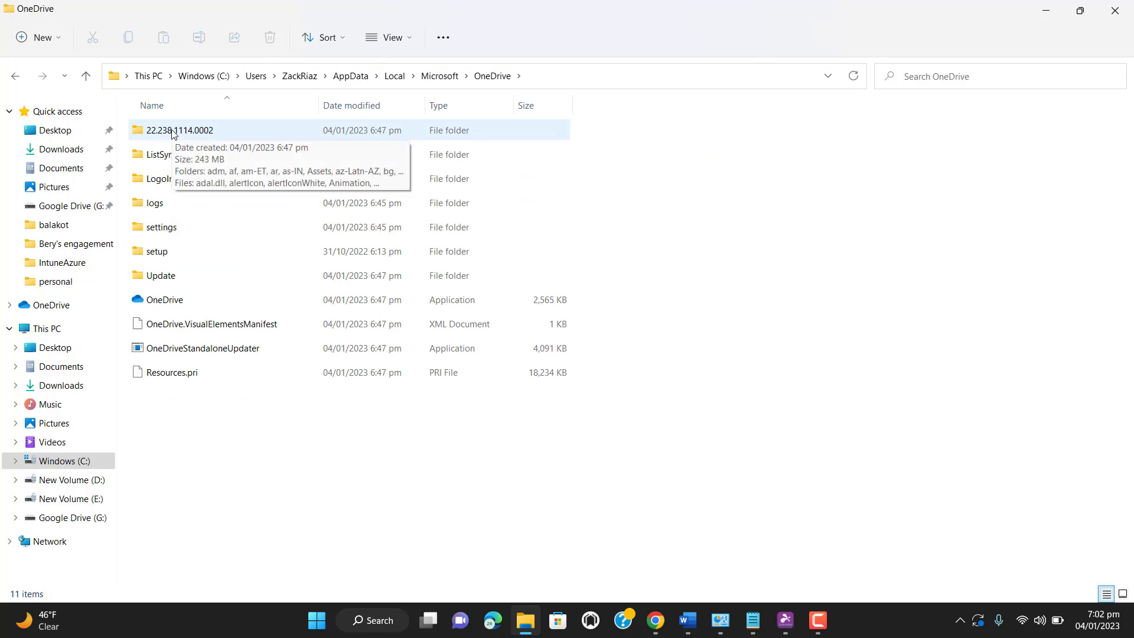
double_click(173, 132)
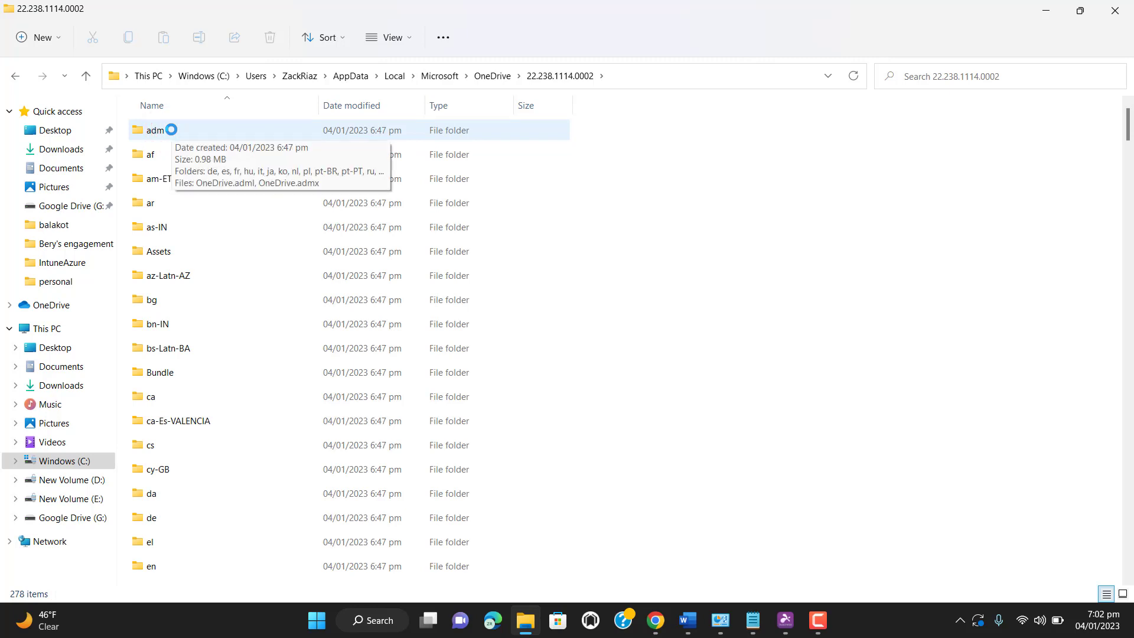
double_click(170, 129)
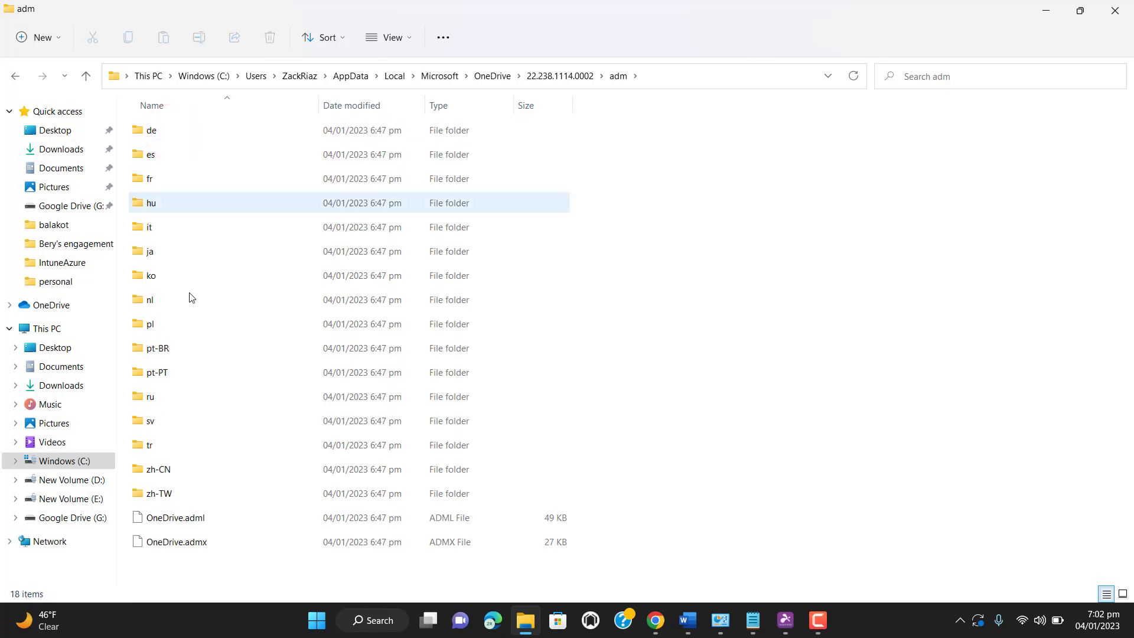
click(178, 518)
click(179, 543)
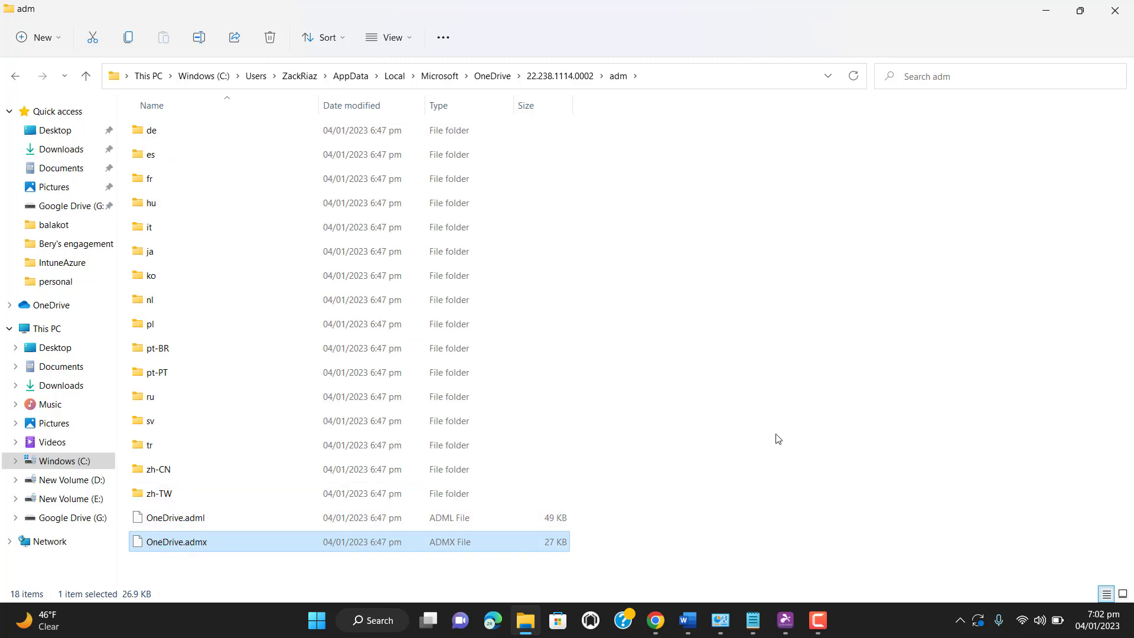
click(1047, 13)
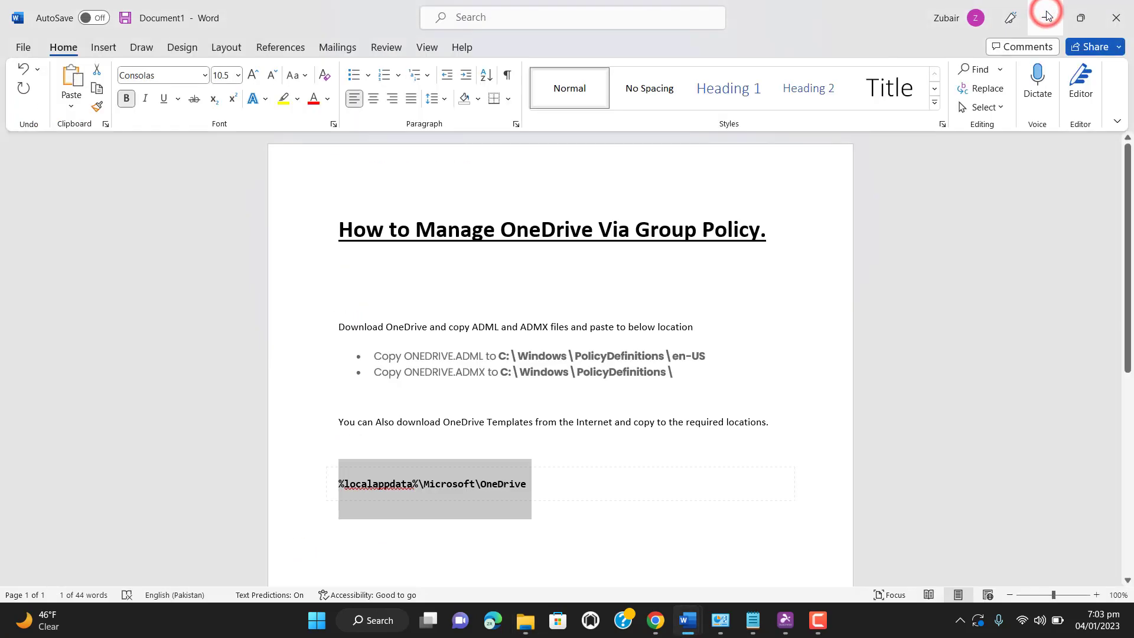
Minimize the Word notes and switch back to the mifuels-dc01 remote session.
click(683, 390)
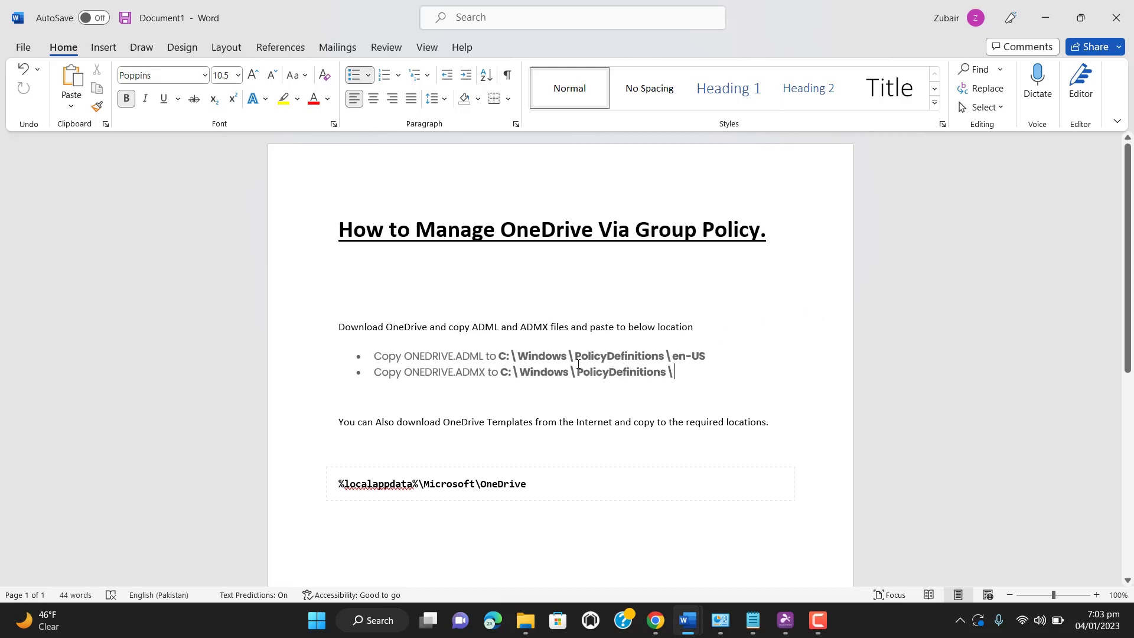
click(1045, 18)
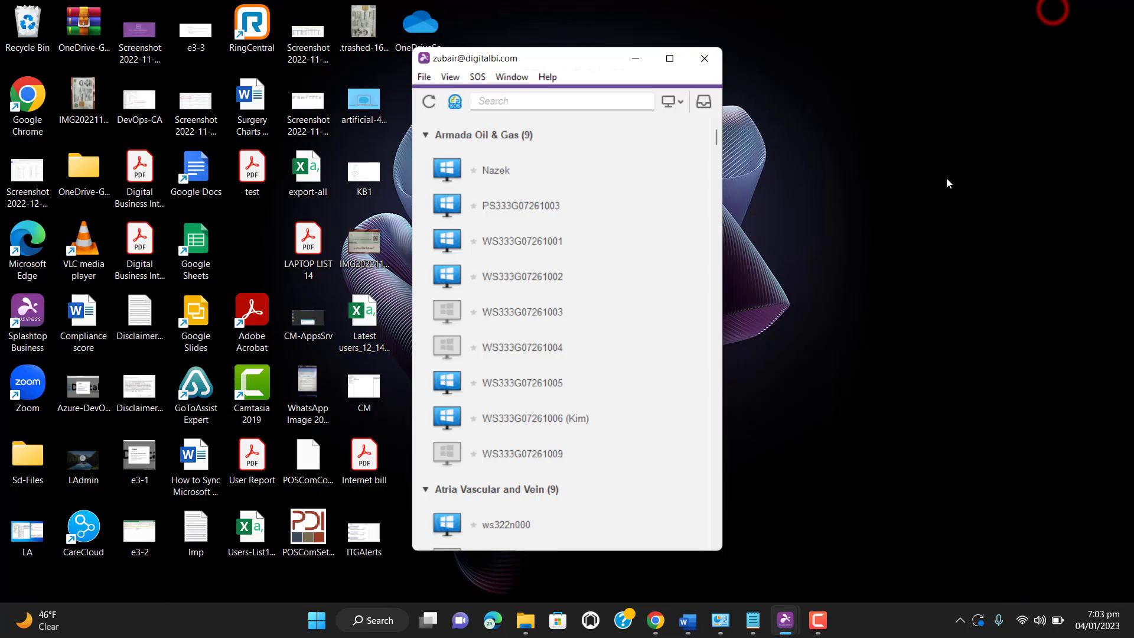
mouse_move(787, 624)
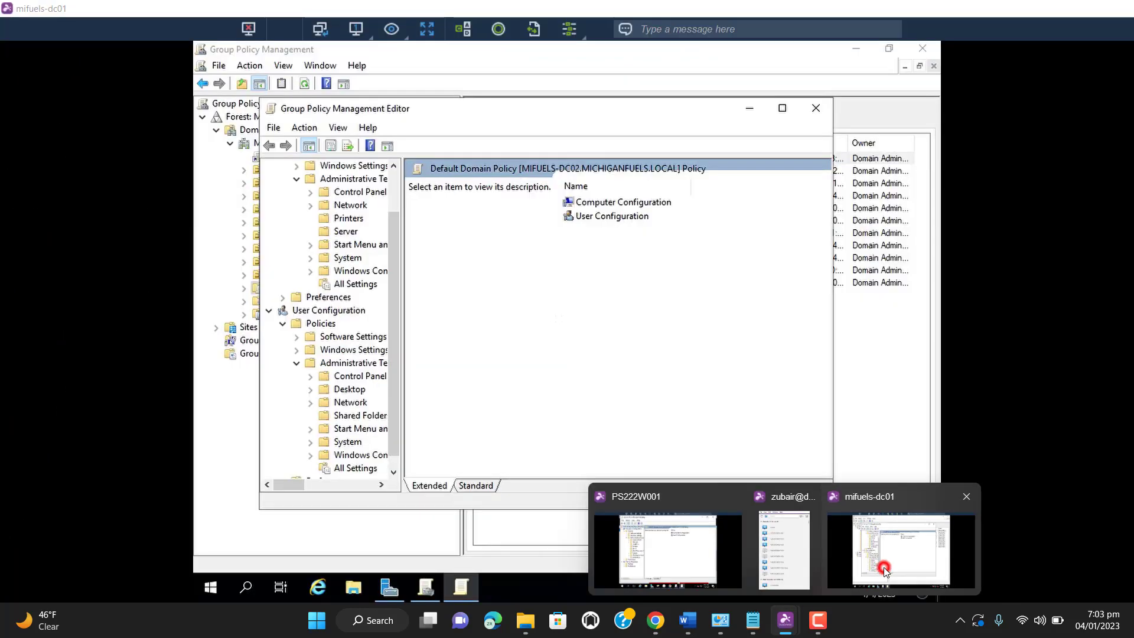
click(887, 561)
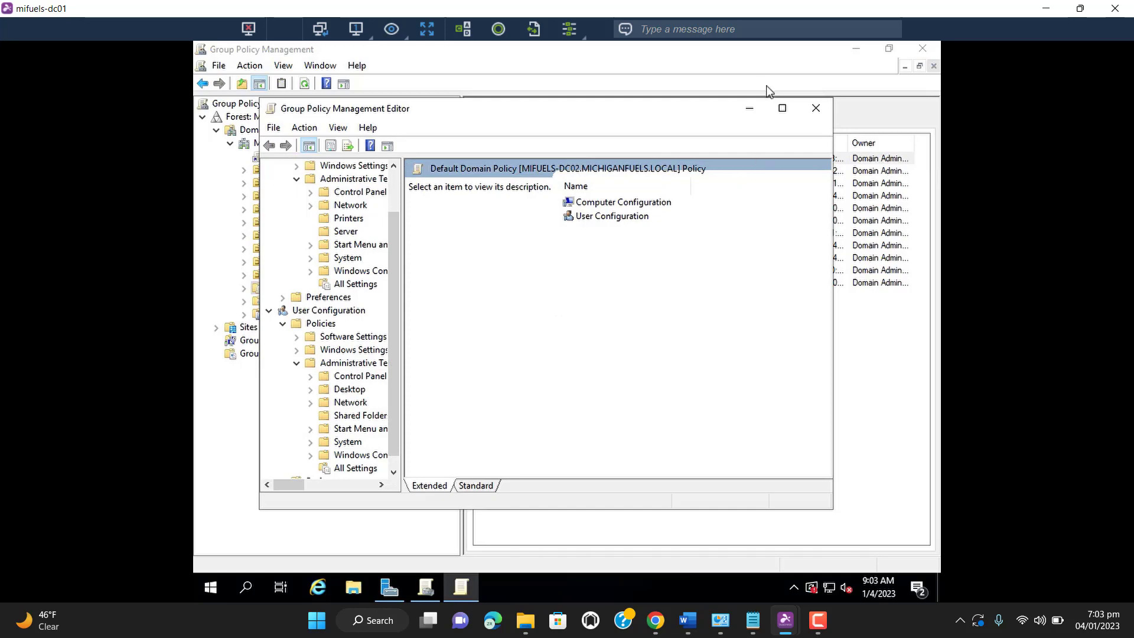
Close the policy editor, minimize Group Policy Management and open the OneDrive-GPO-Templates-May2022 folder on the server's desktop.
click(816, 107)
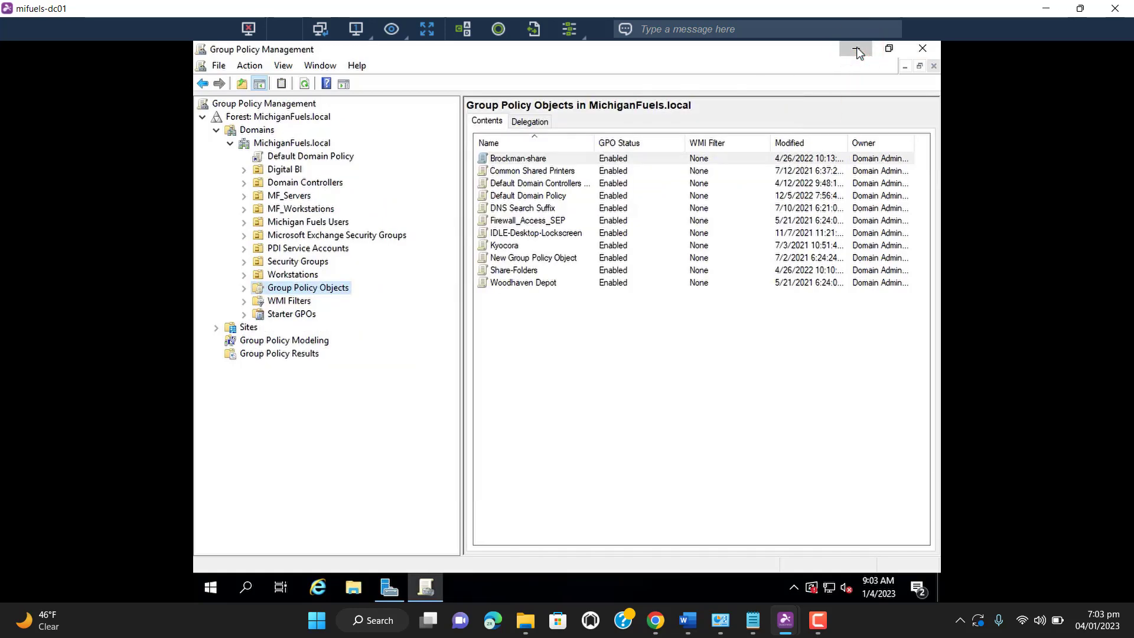
click(856, 50)
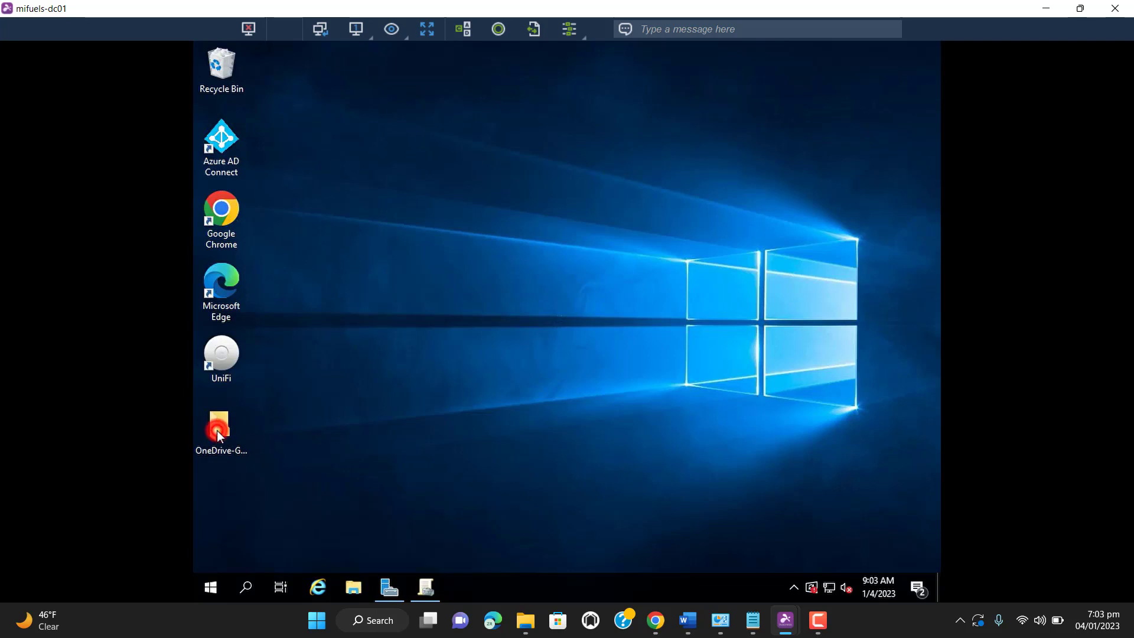
click(519, 370)
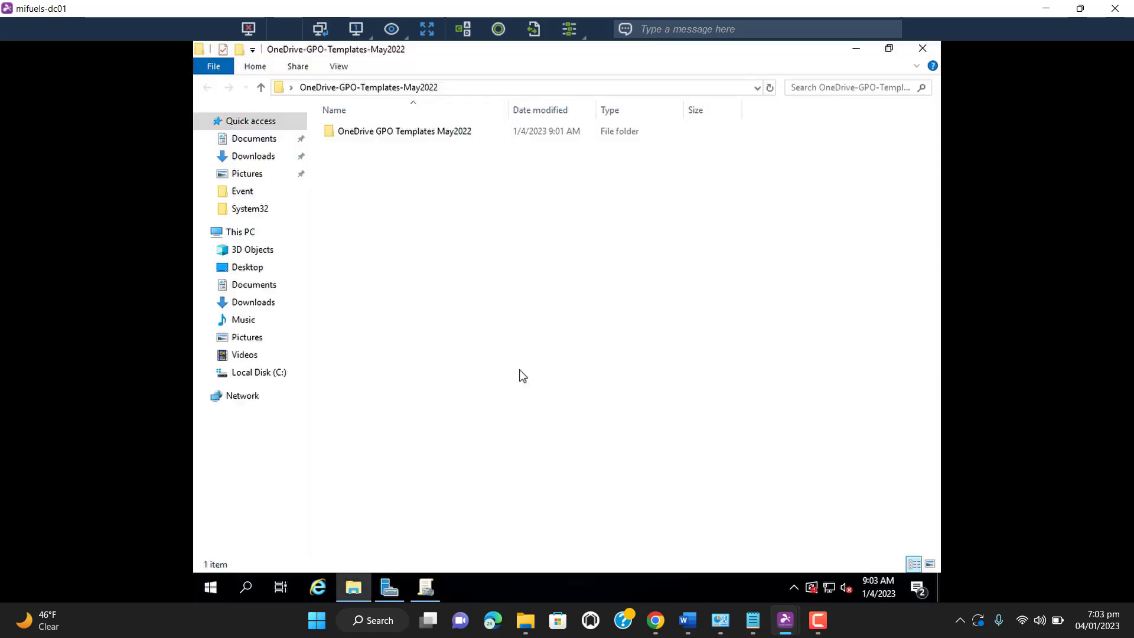
Open the OneDrive GPO Templates May2022 subfolder and open Local Disk (C:) in a separate window.
double_click(356, 133)
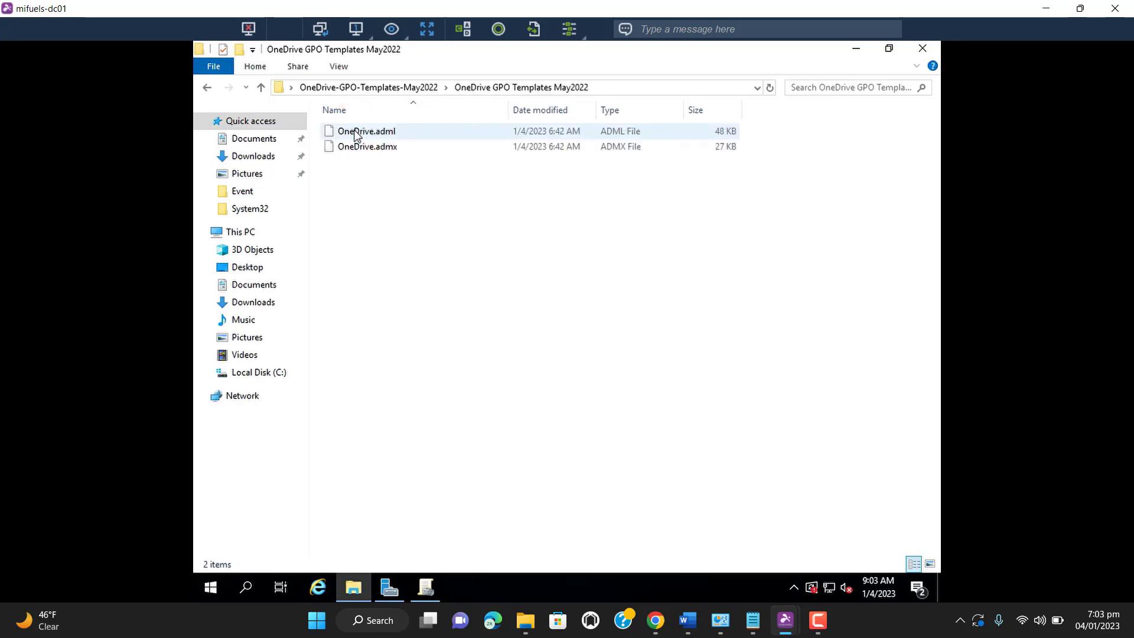
right_click(260, 381)
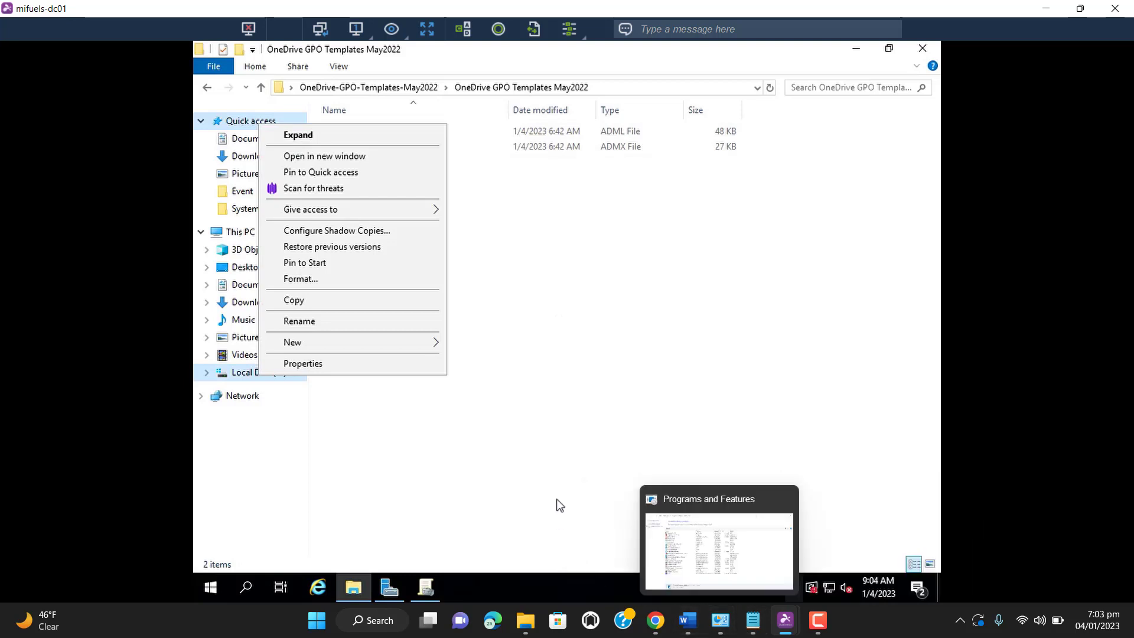
click(311, 156)
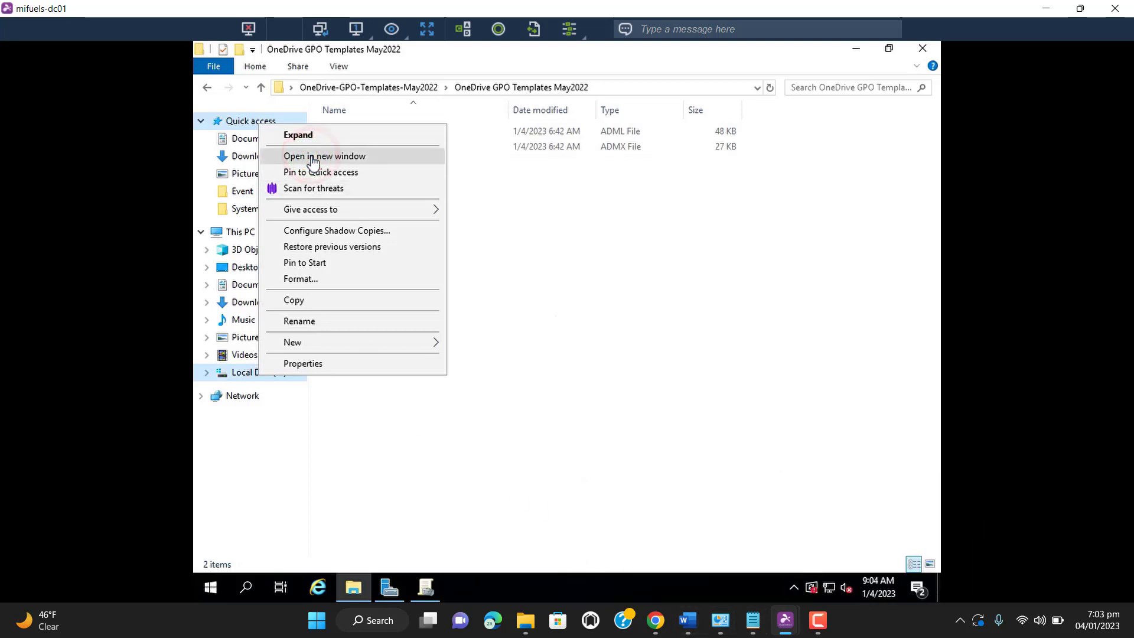
Switch to the Document1 notes in Word and copy the ADML destination path C:\Windows\PolicyDefinitions\en-US.
mouse_move(688, 620)
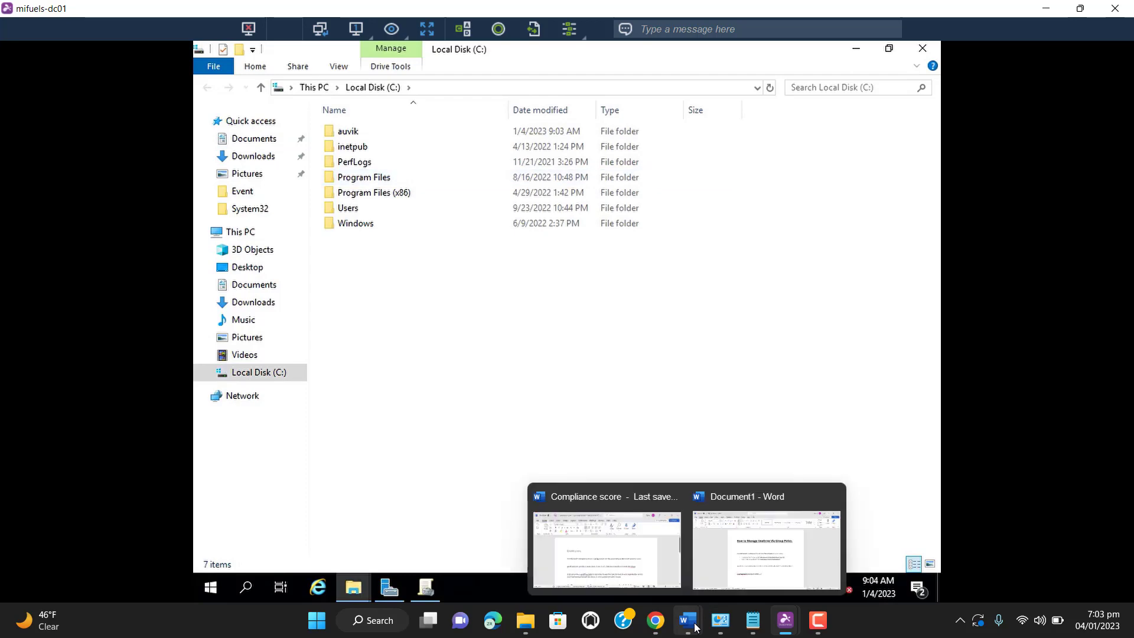
click(754, 560)
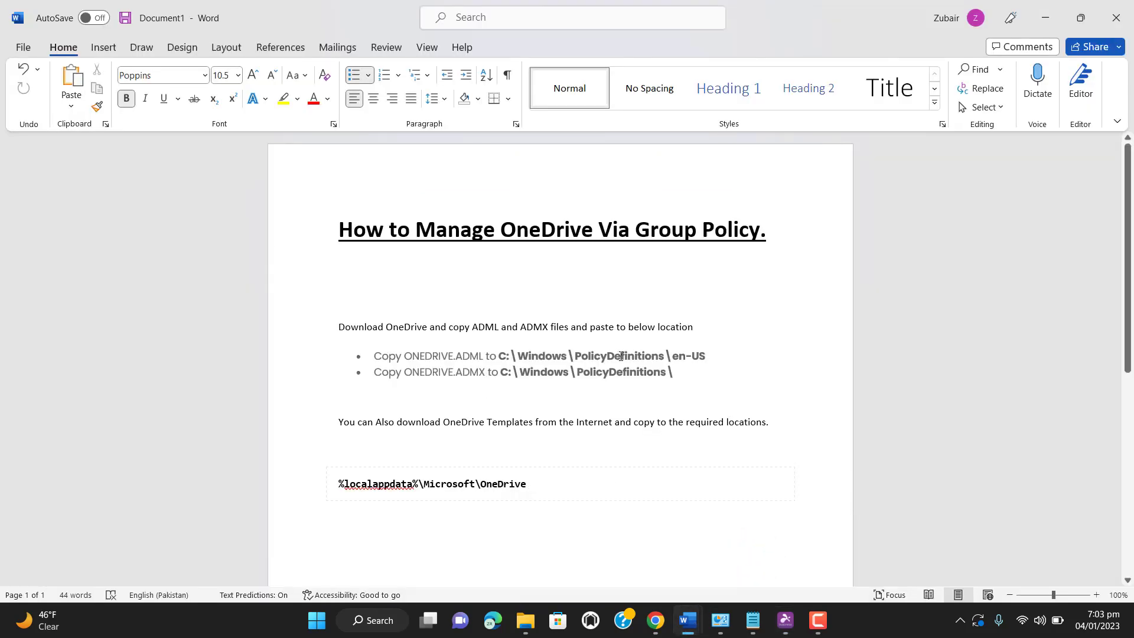
click(708, 355)
drag(549, 355, 501, 355)
key(ctrl+c)
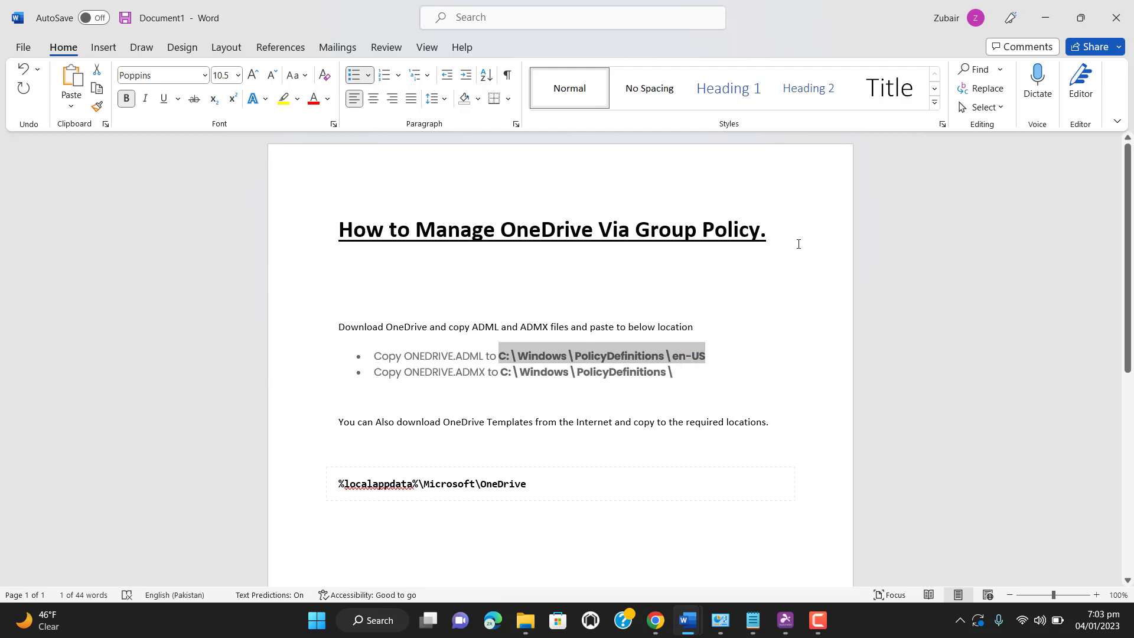
Switch back to the mifuels-dc01 remote session and go to C:\Windows\PolicyDefinitions\en-US in the Local Disk (C:) window.
mouse_move(787, 630)
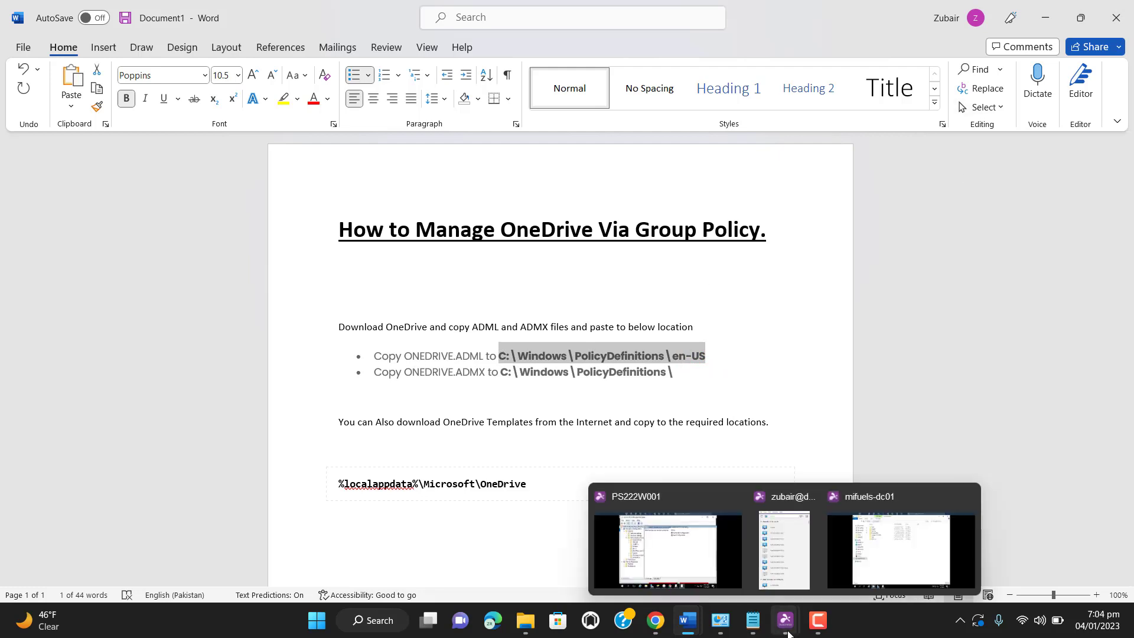
click(892, 554)
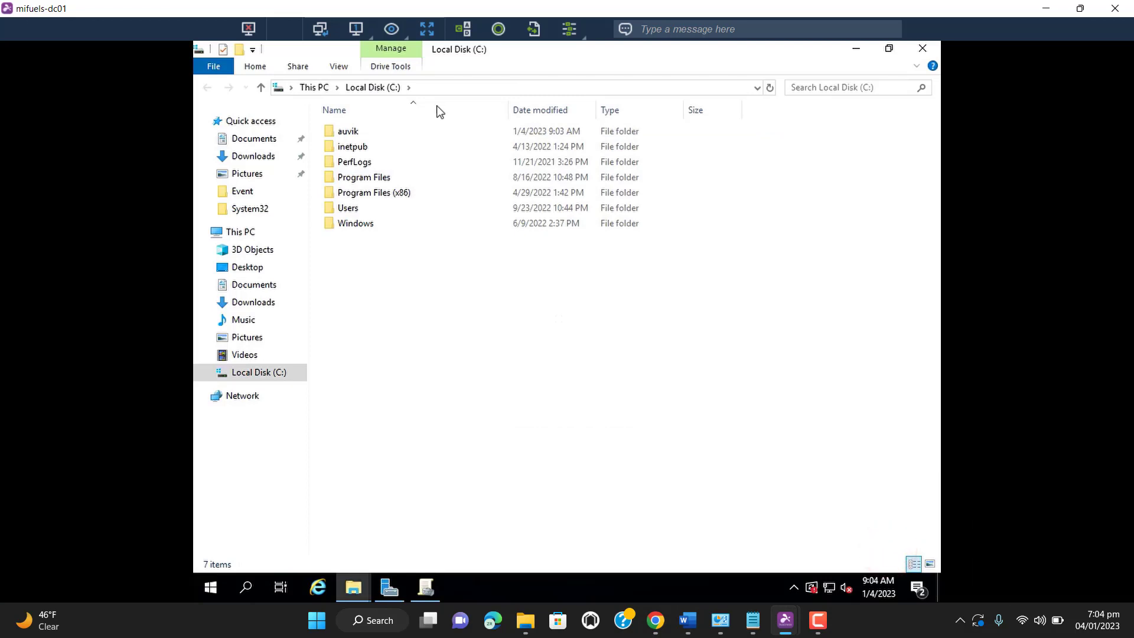
click(430, 88)
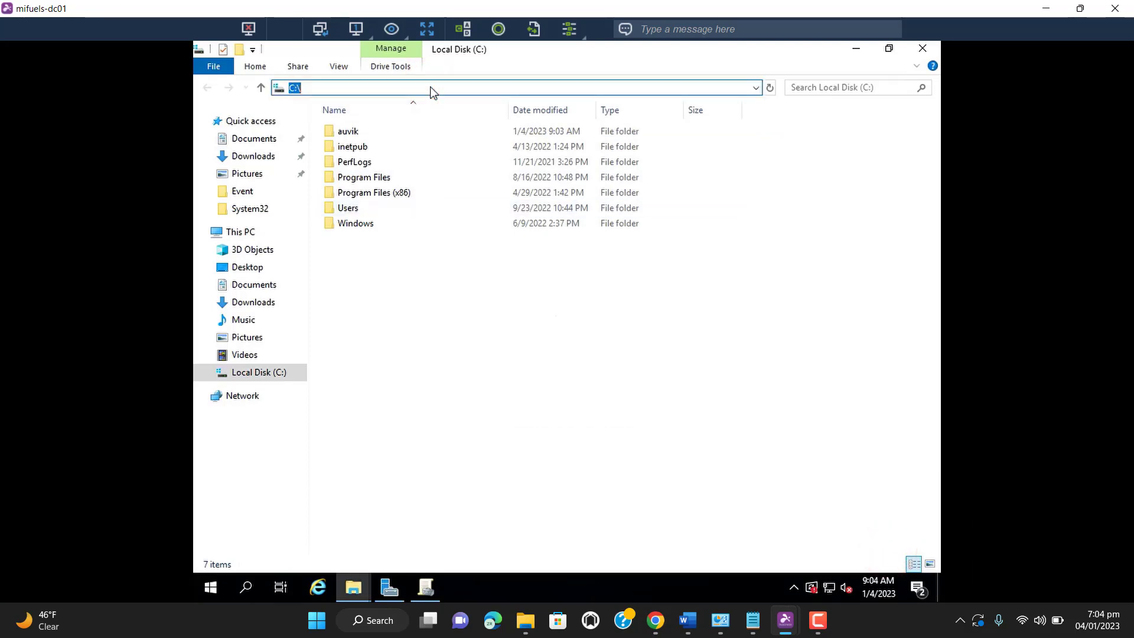
key(ctrl+v)
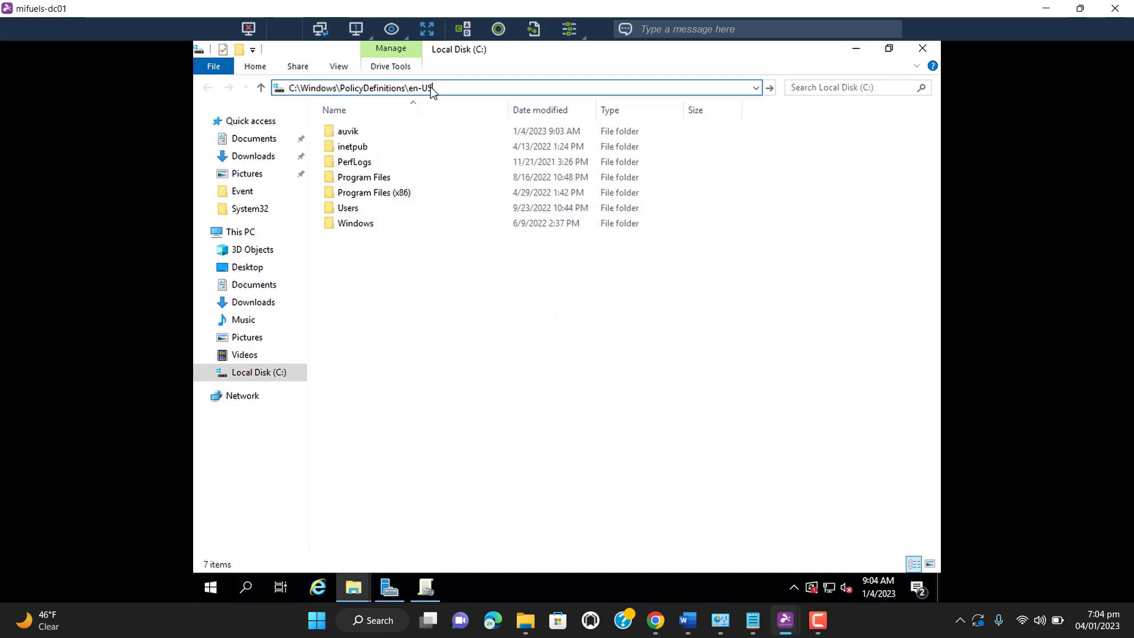
key(Return)
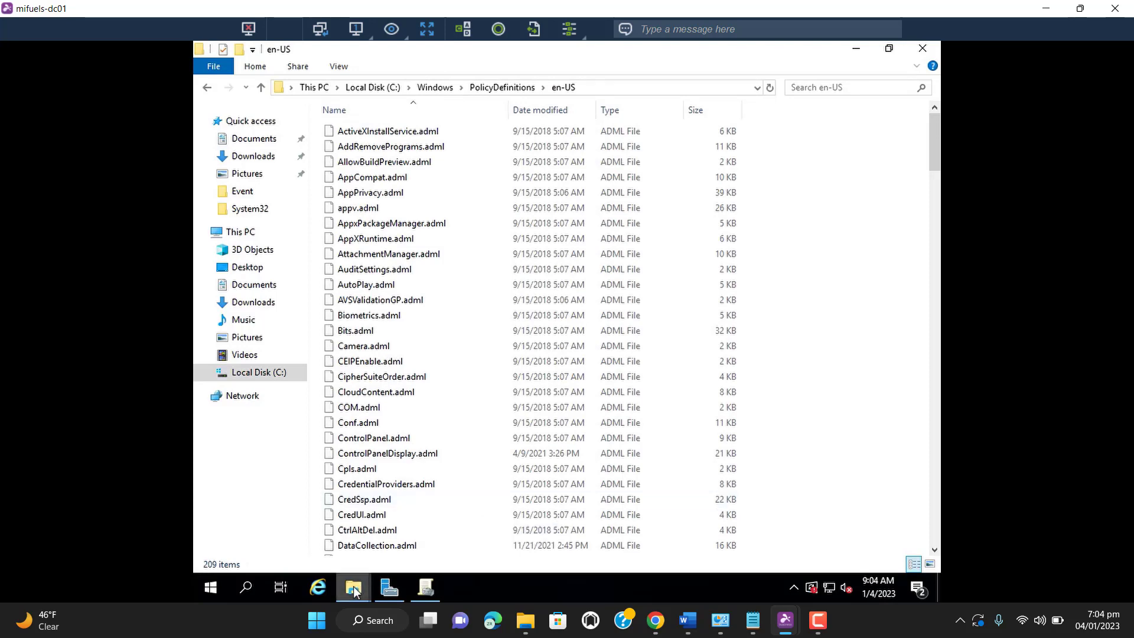
Copy OneDrive.adml from the OneDrive GPO Templates May2022 folder into the PolicyDefinitions\en-US folder.
mouse_move(355, 591)
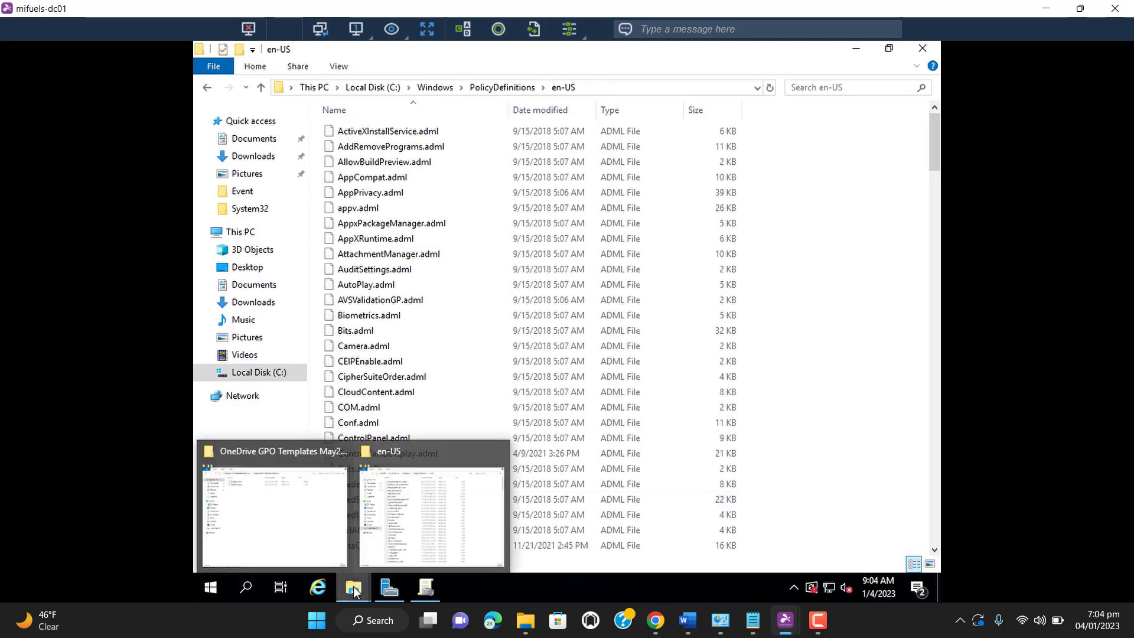
click(287, 513)
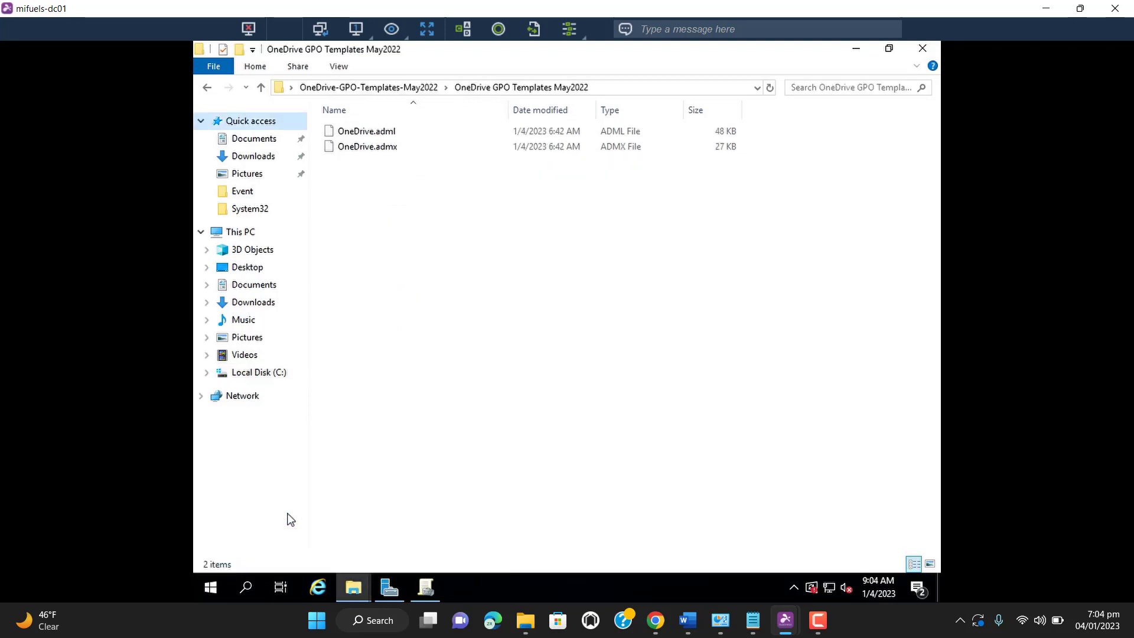
click(383, 135)
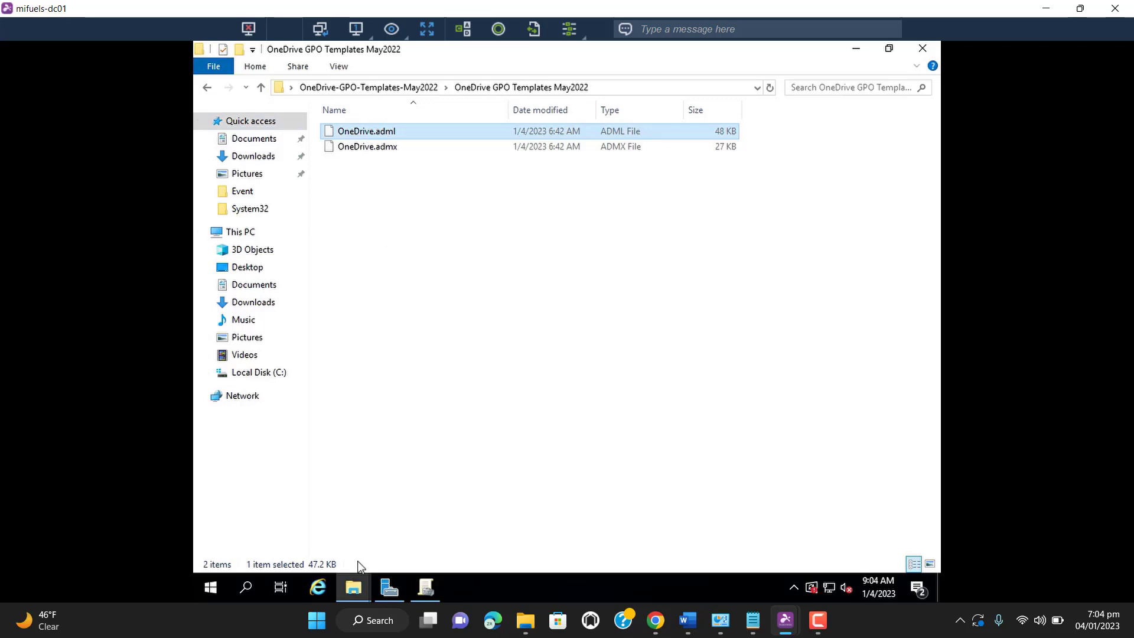
click(353, 591)
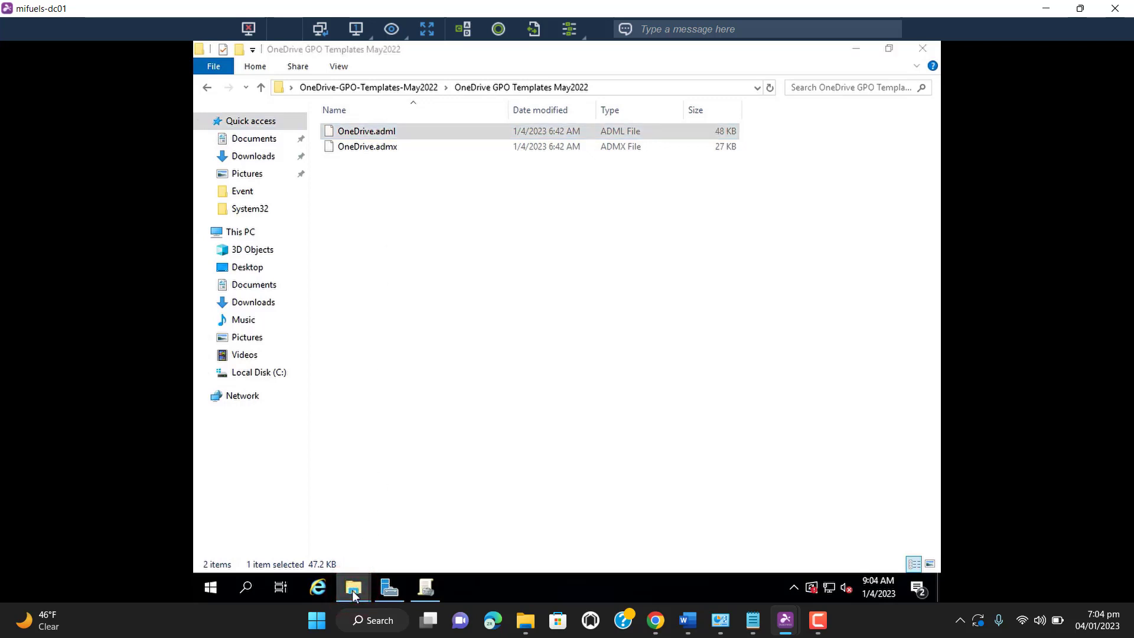
click(423, 521)
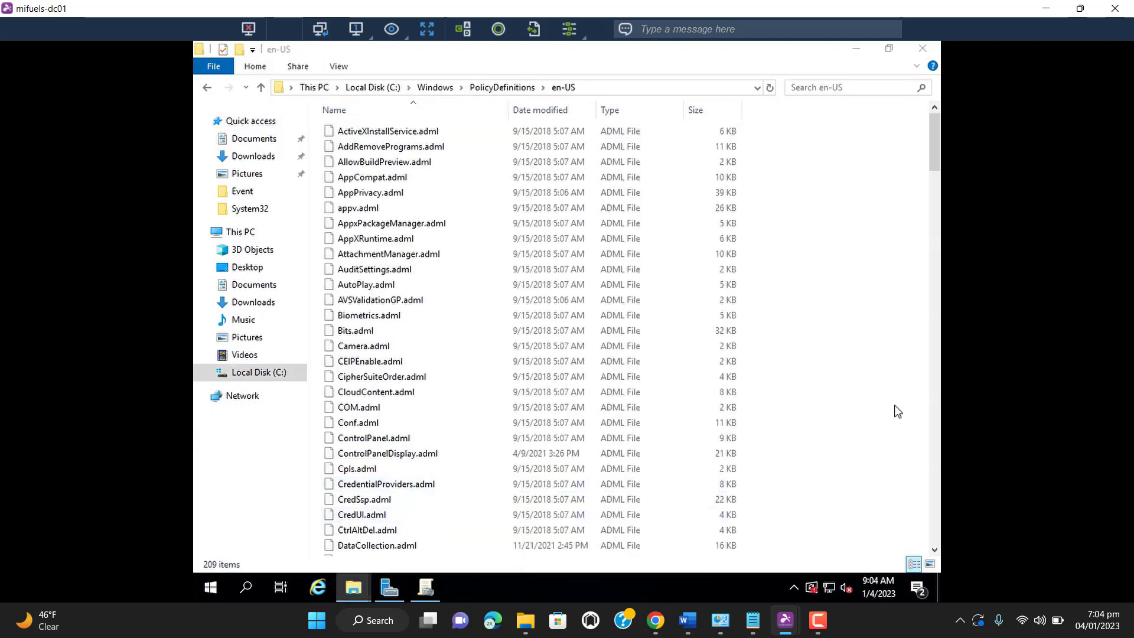
key(ctrl+v)
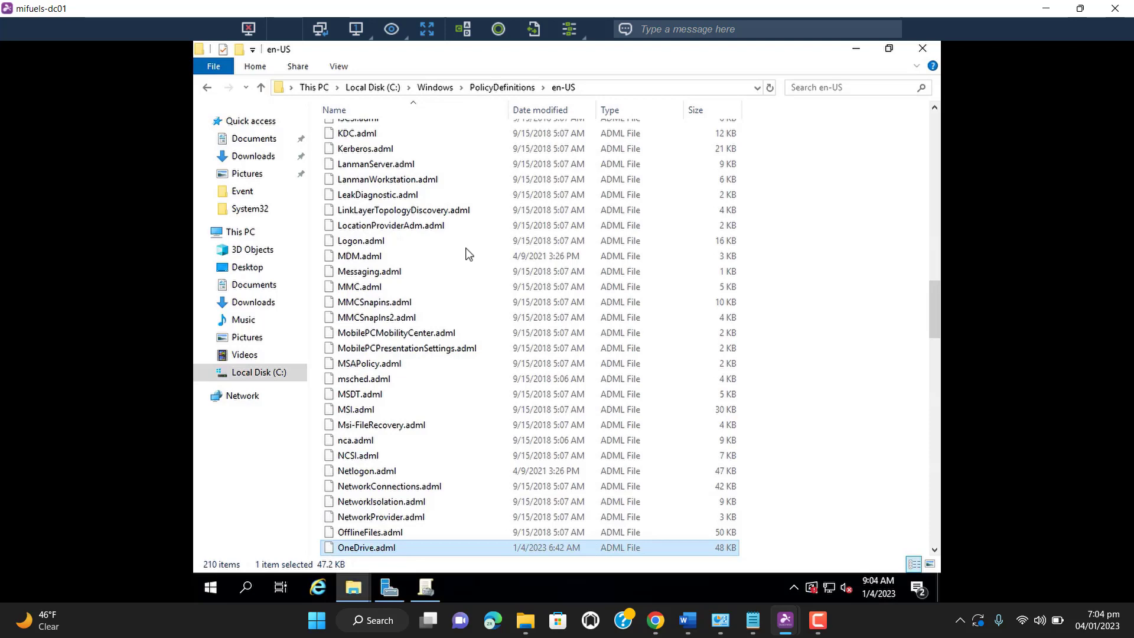
Return the en-US window to Local Disk (C:) and copy the ADMX destination path C:\Windows\PolicyDefinitions\ from the Word notes.
click(208, 88)
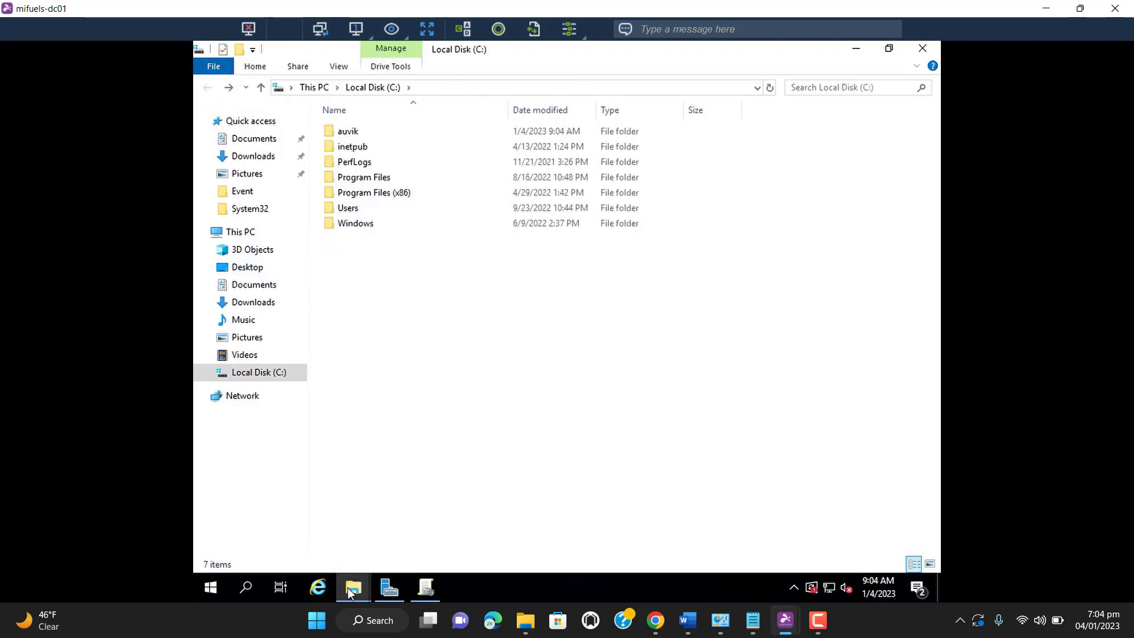
mouse_move(349, 591)
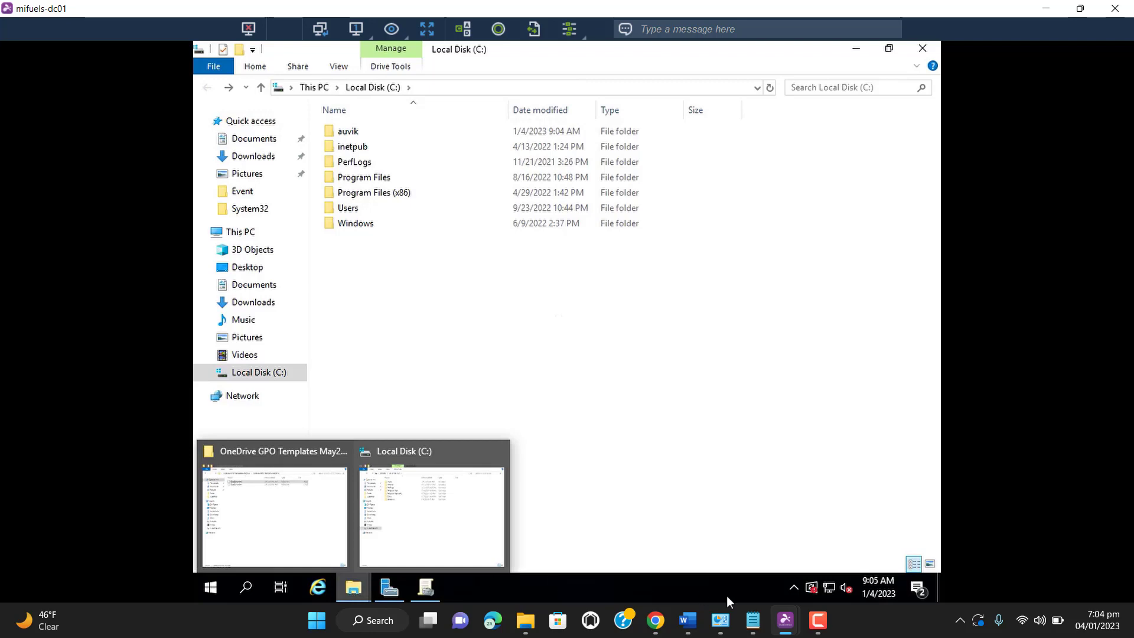
mouse_move(687, 621)
click(744, 556)
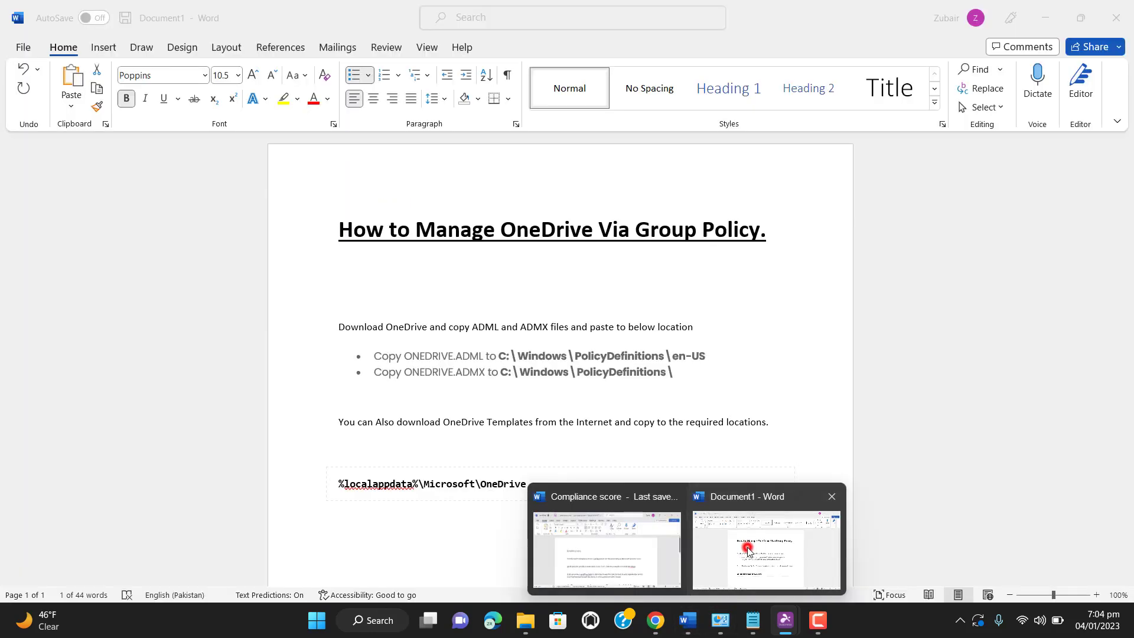
drag(678, 372, 503, 370)
key(ctrl+c)
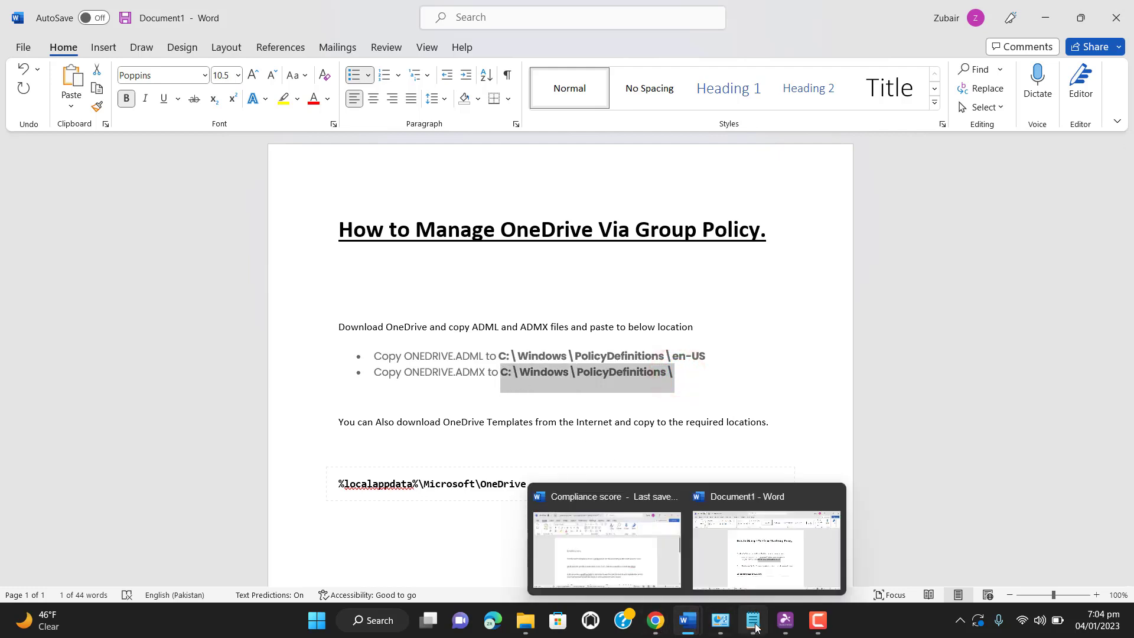
Switch back to the mifuels-dc01 remote session and go to C:\Windows\PolicyDefinitions\ in File Explorer.
mouse_move(798, 626)
click(851, 550)
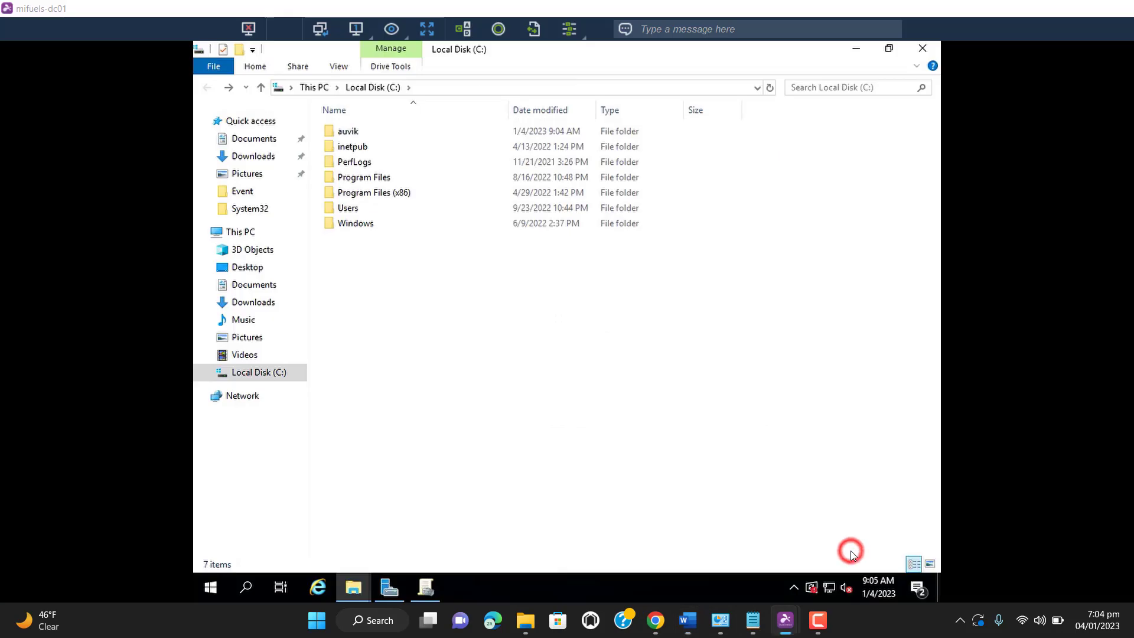
click(424, 92)
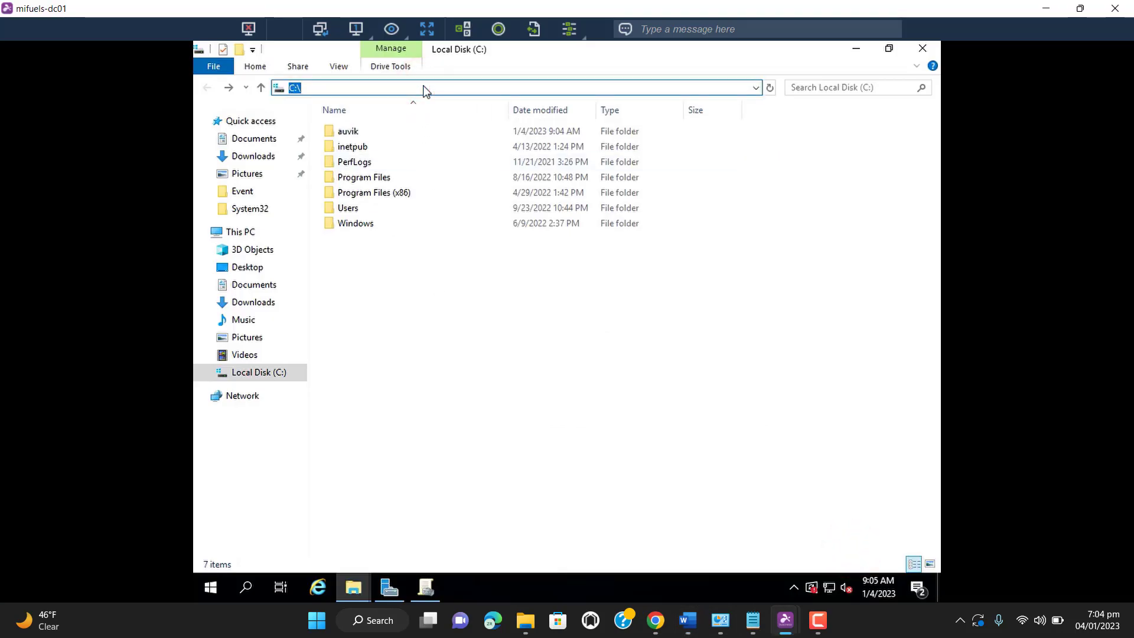
key(ctrl+v)
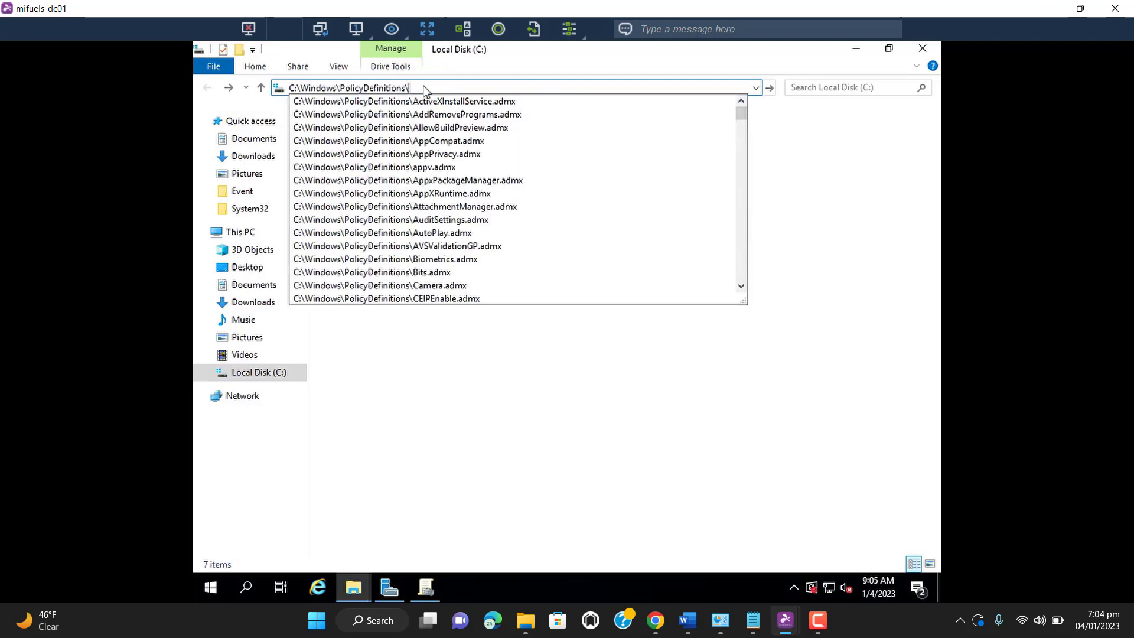
key(Return)
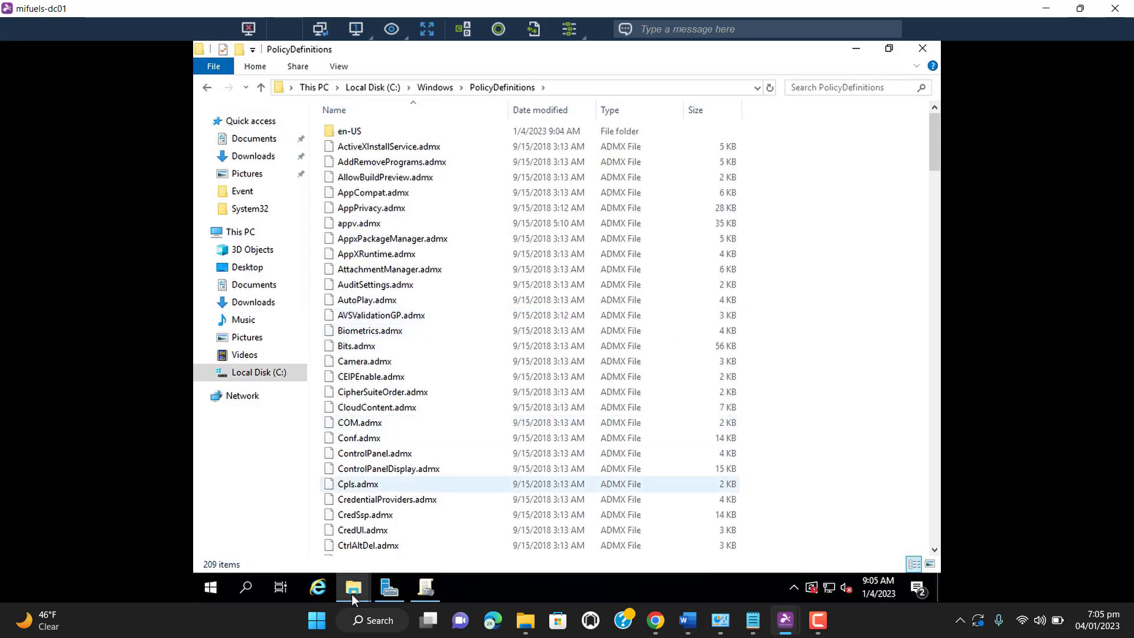
Copy OneDrive.admx from the OneDrive GPO Templates May2022 folder into the PolicyDefinitions folder.
mouse_move(352, 598)
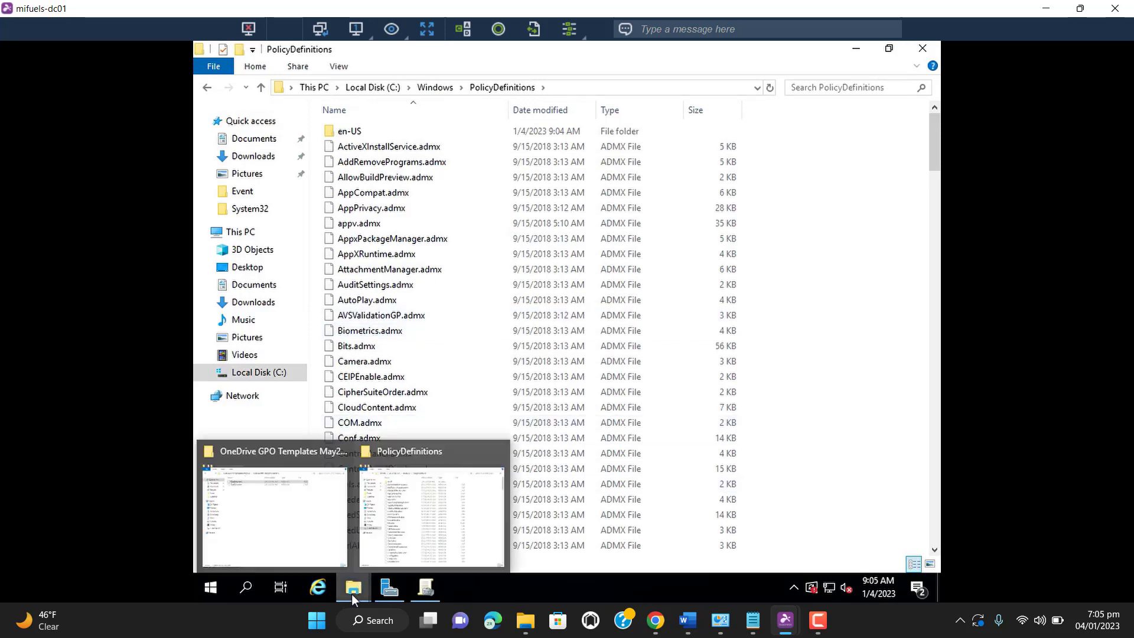
click(279, 506)
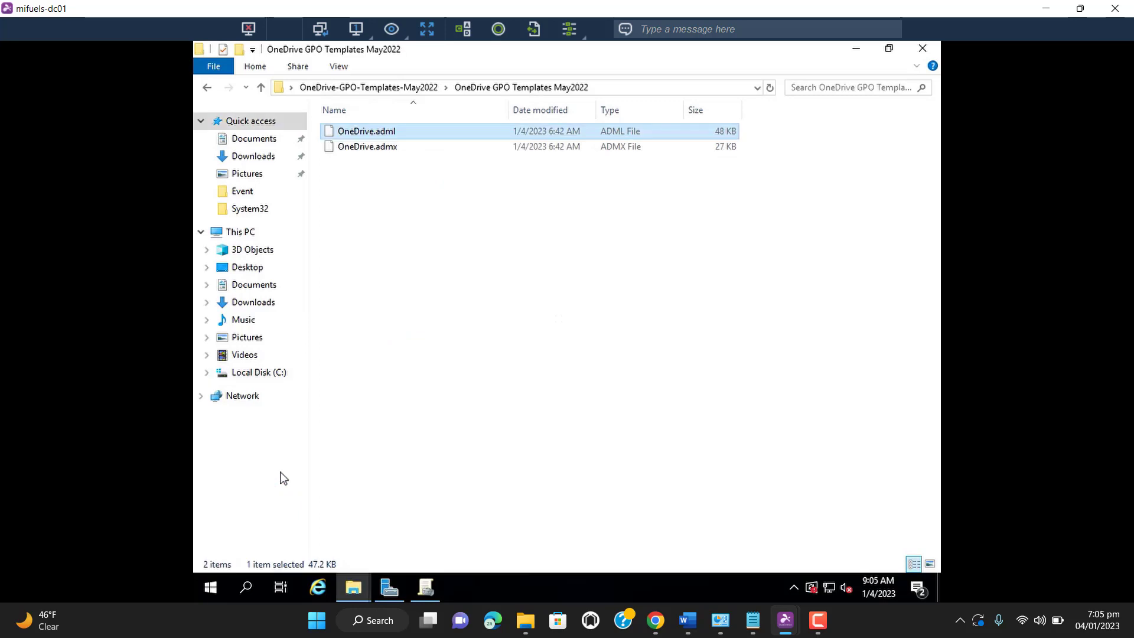
click(369, 148)
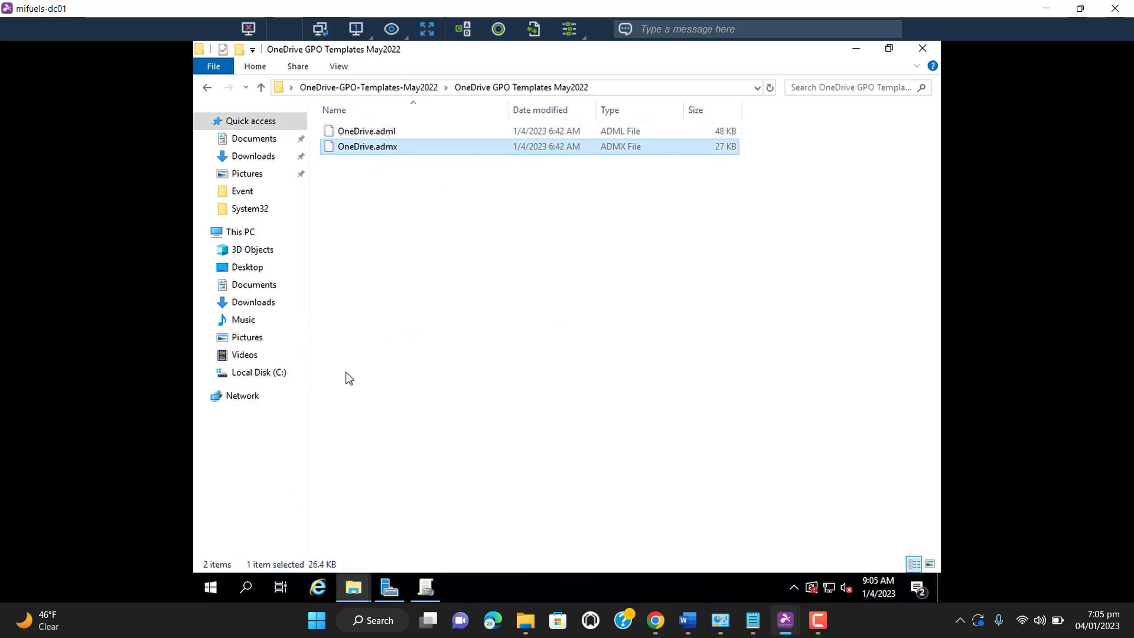
click(354, 588)
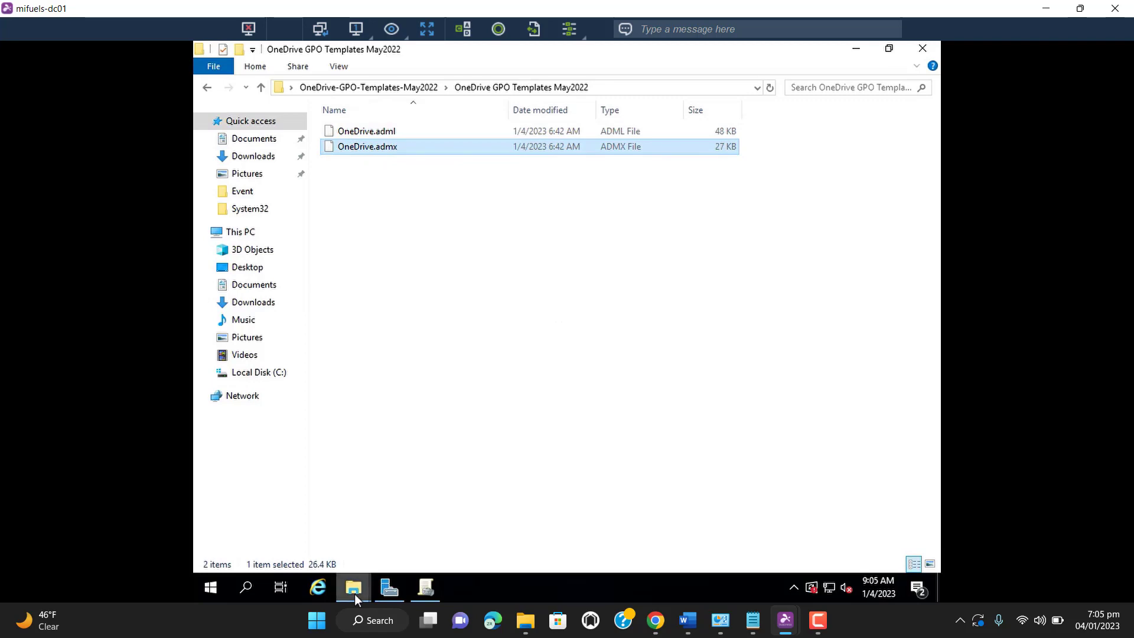
click(416, 517)
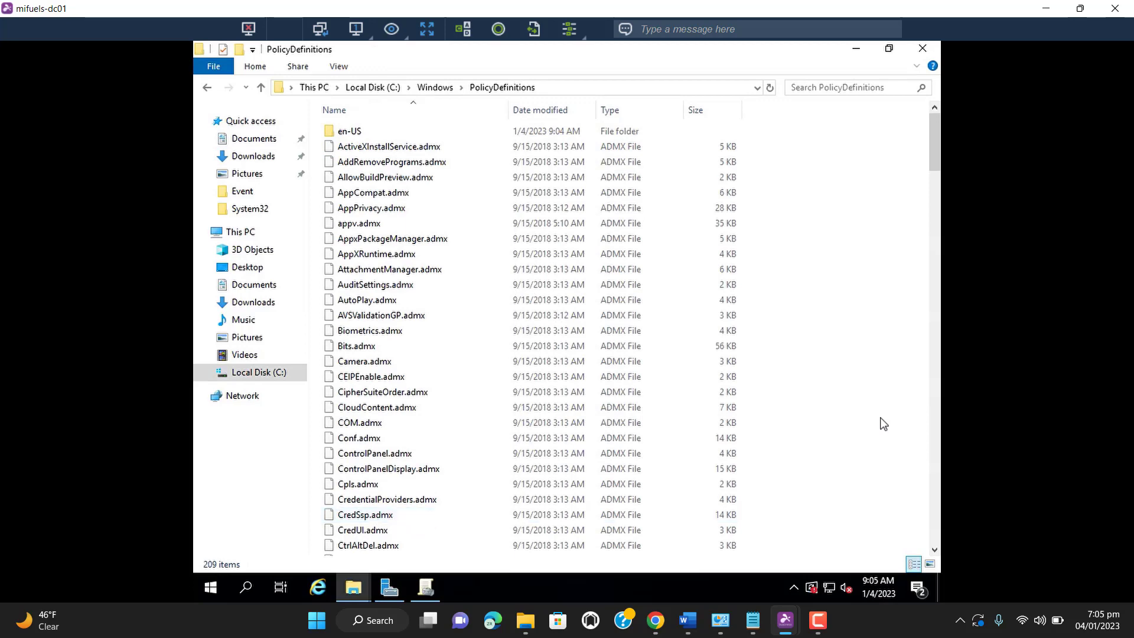
key(ctrl+v)
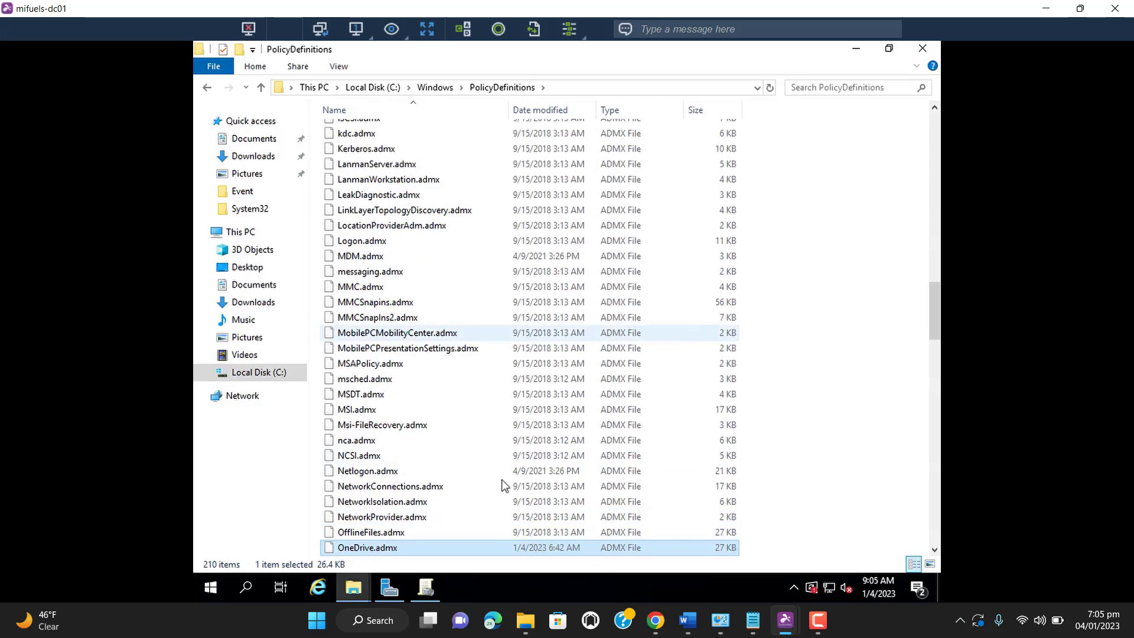
In Group Policy Management, create a GPO named OneDrives and link it to the MichiganFuels.local domain.
click(427, 589)
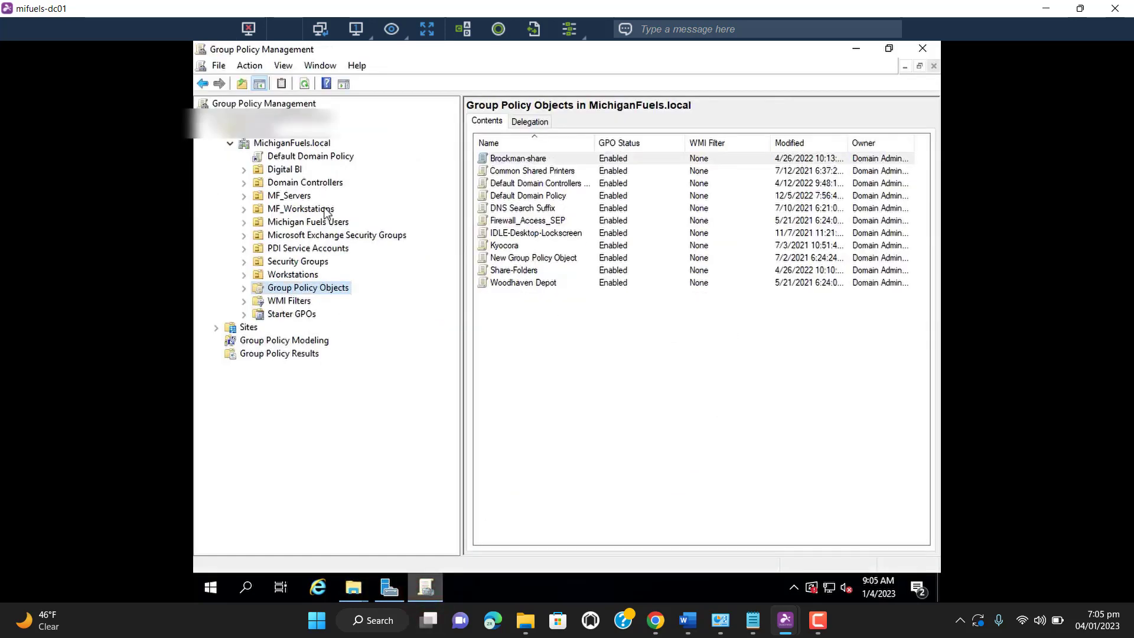
click(302, 84)
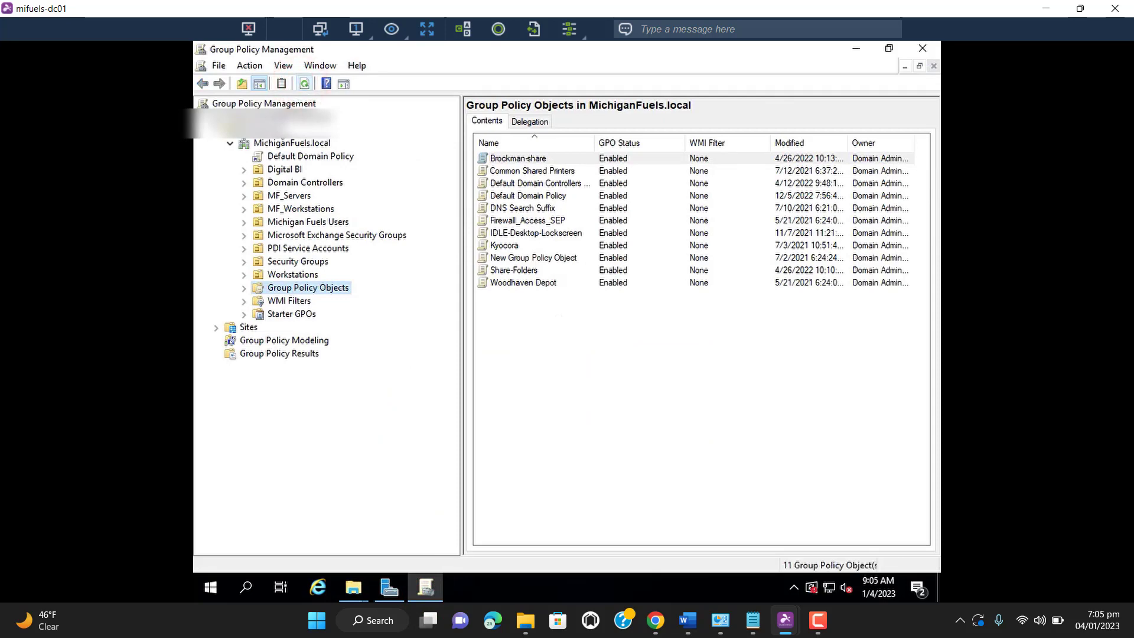
right_click(270, 146)
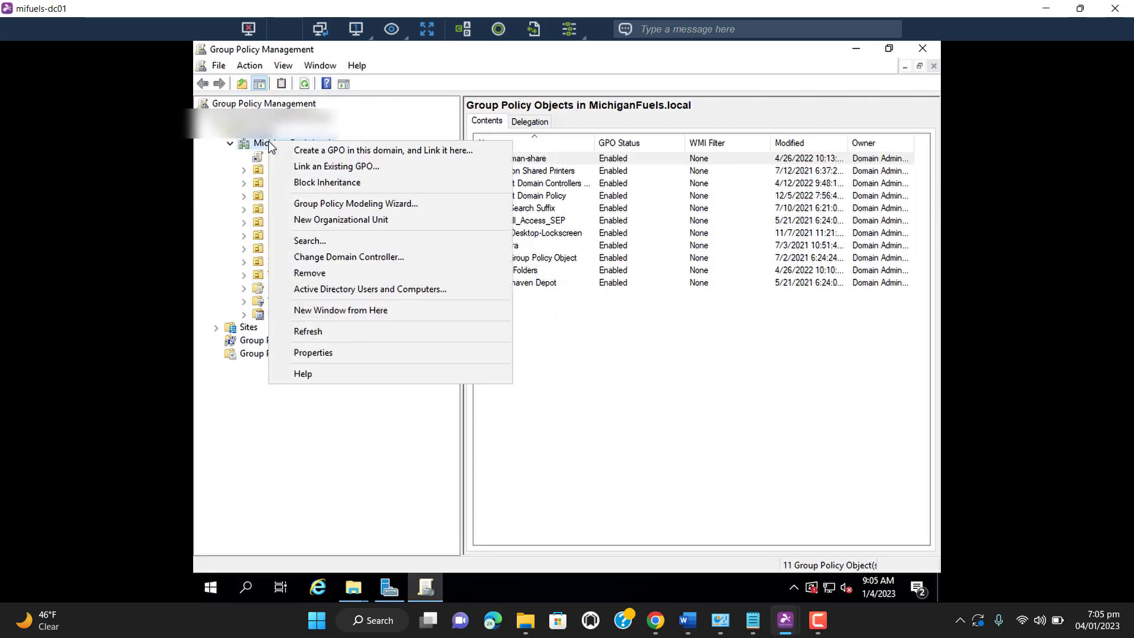
click(330, 151)
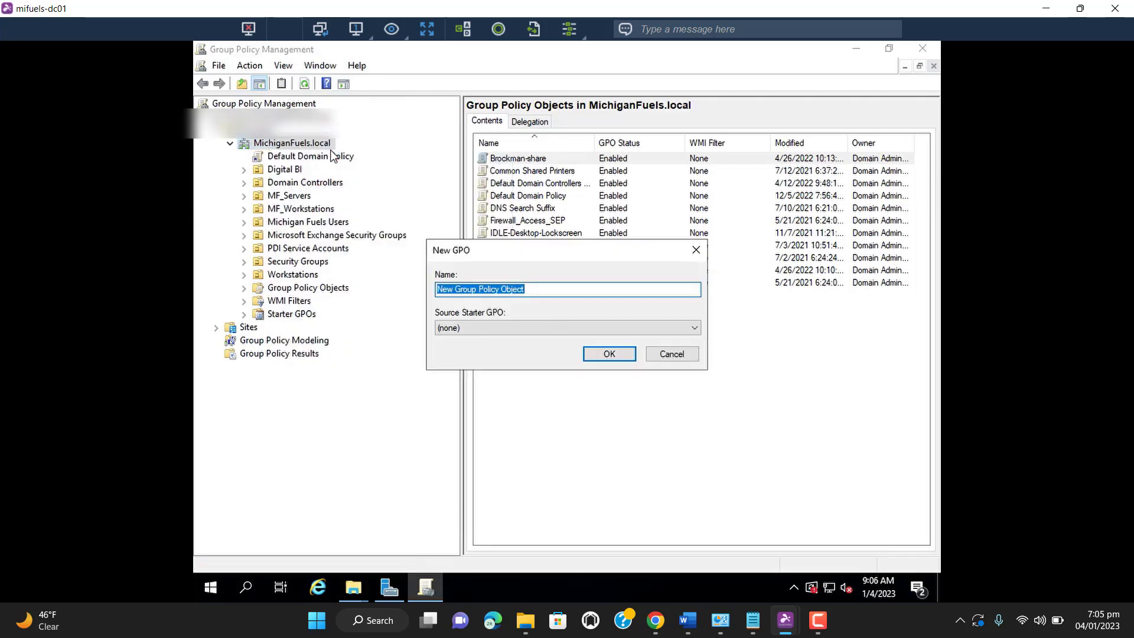
text(OneDrives)
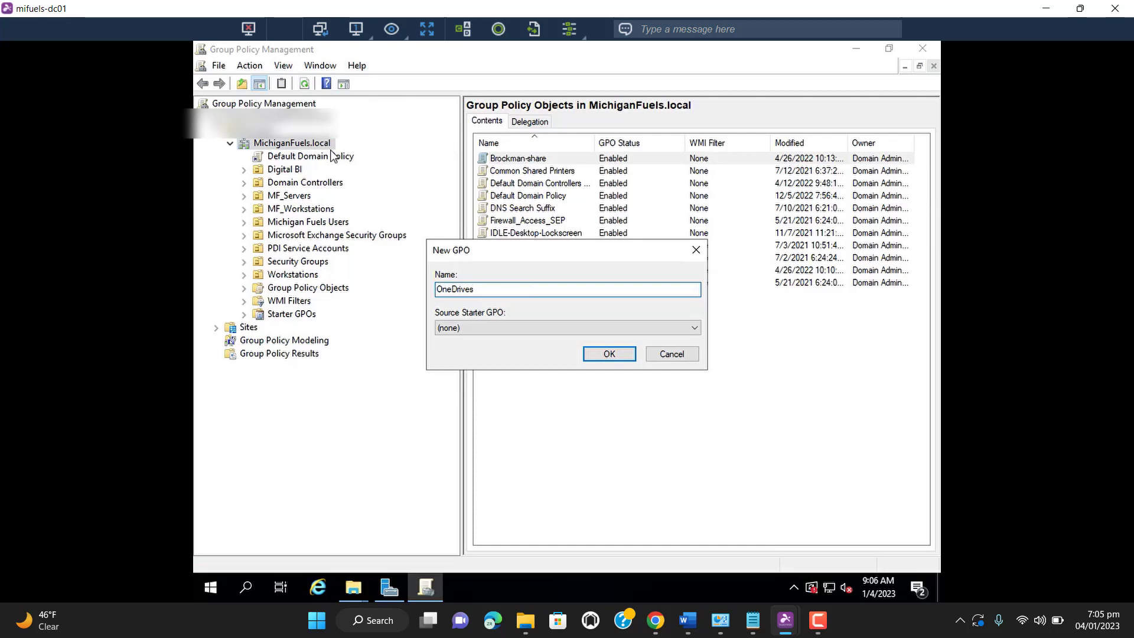
click(617, 357)
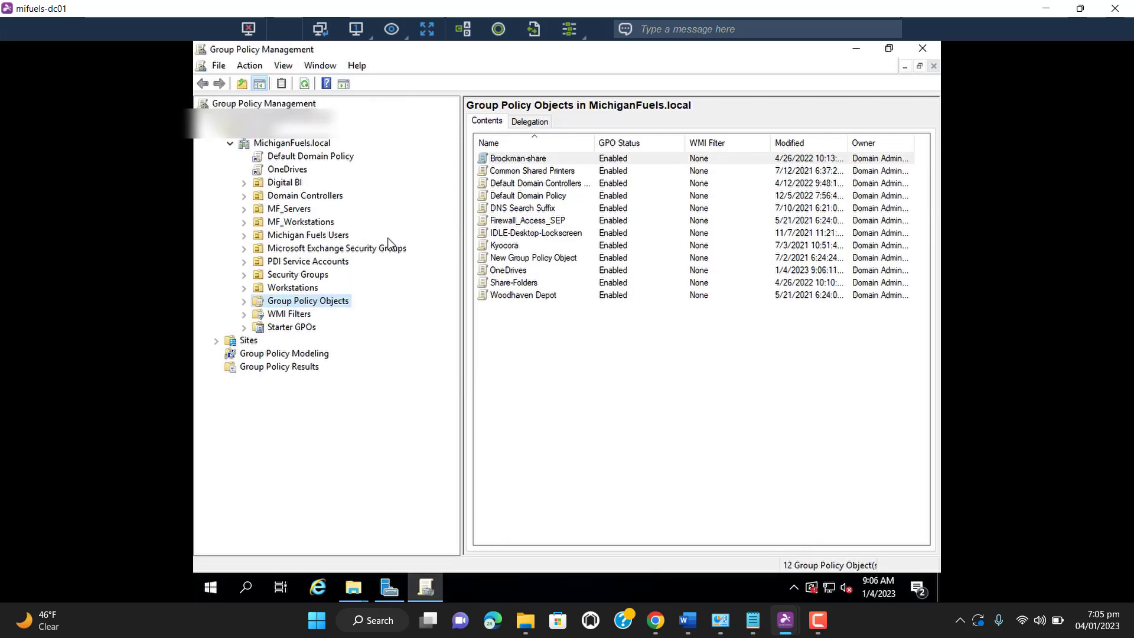
Open the OneDrives GPO for editing and show the OneDrive policies under Computer Configuration's Administrative Templates.
right_click(276, 170)
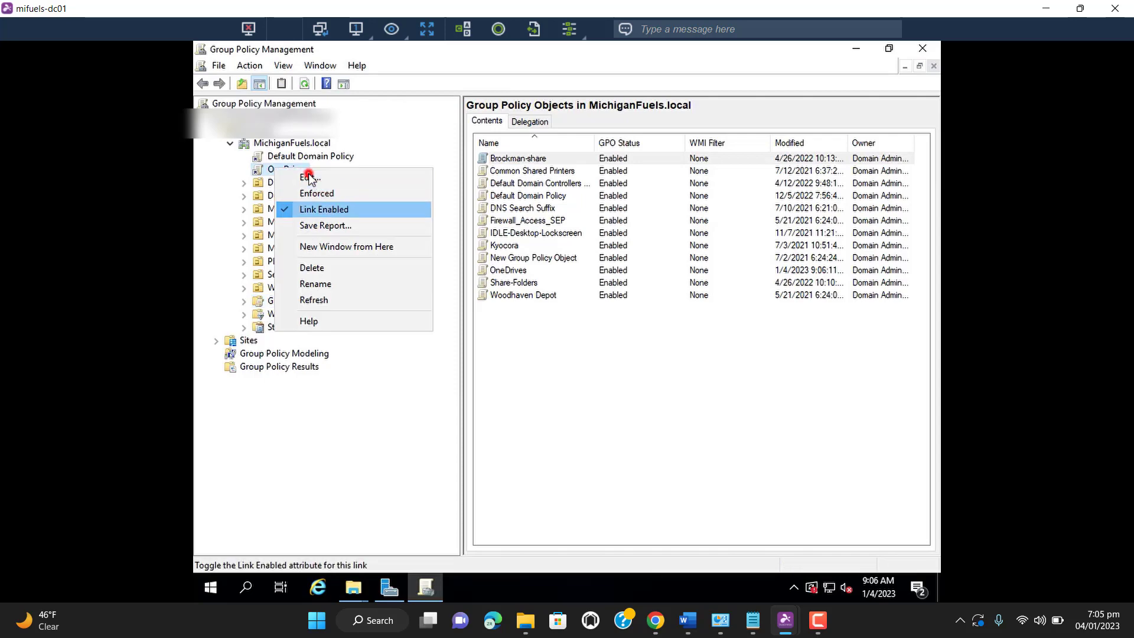
click(309, 177)
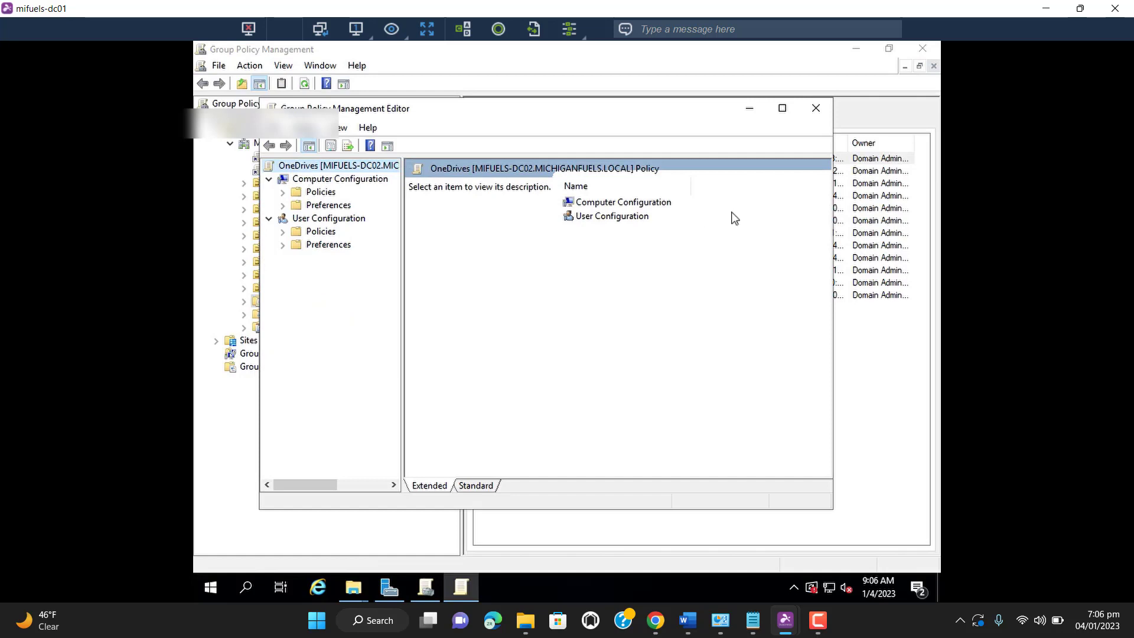
click(283, 194)
click(296, 231)
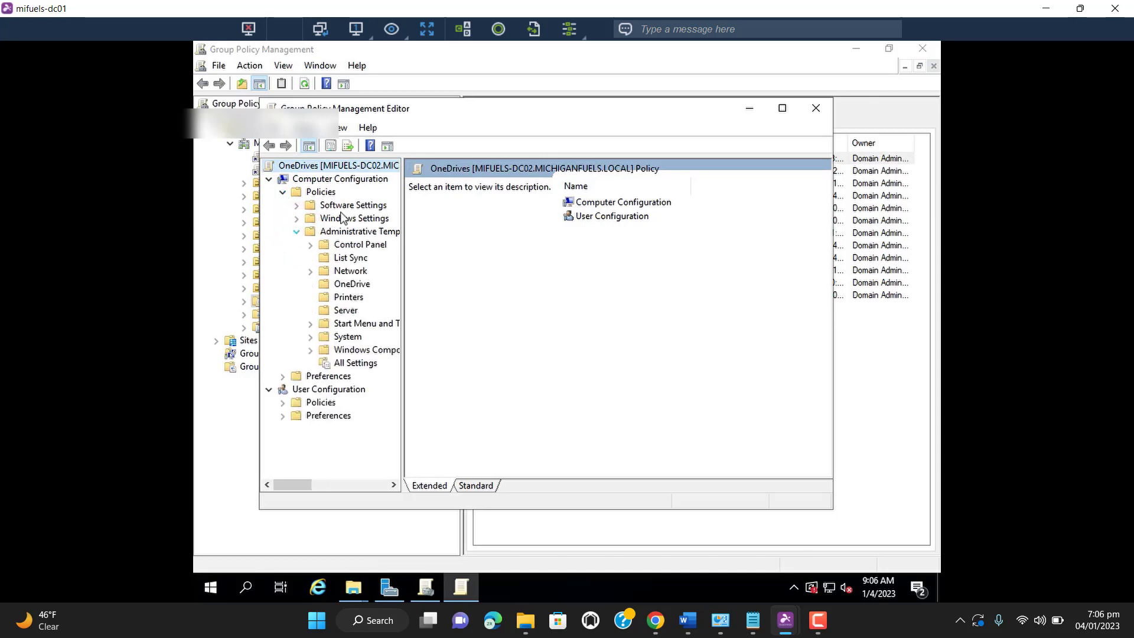
click(345, 286)
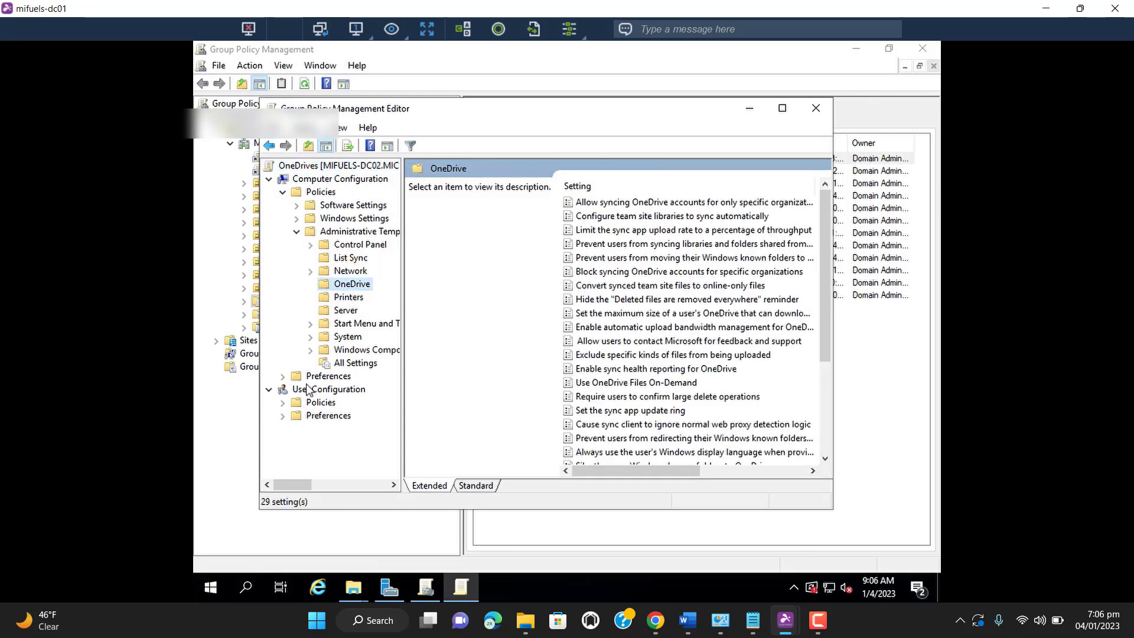
Examine the OneDrive policies under User Configuration's Administrative Templates.
click(281, 404)
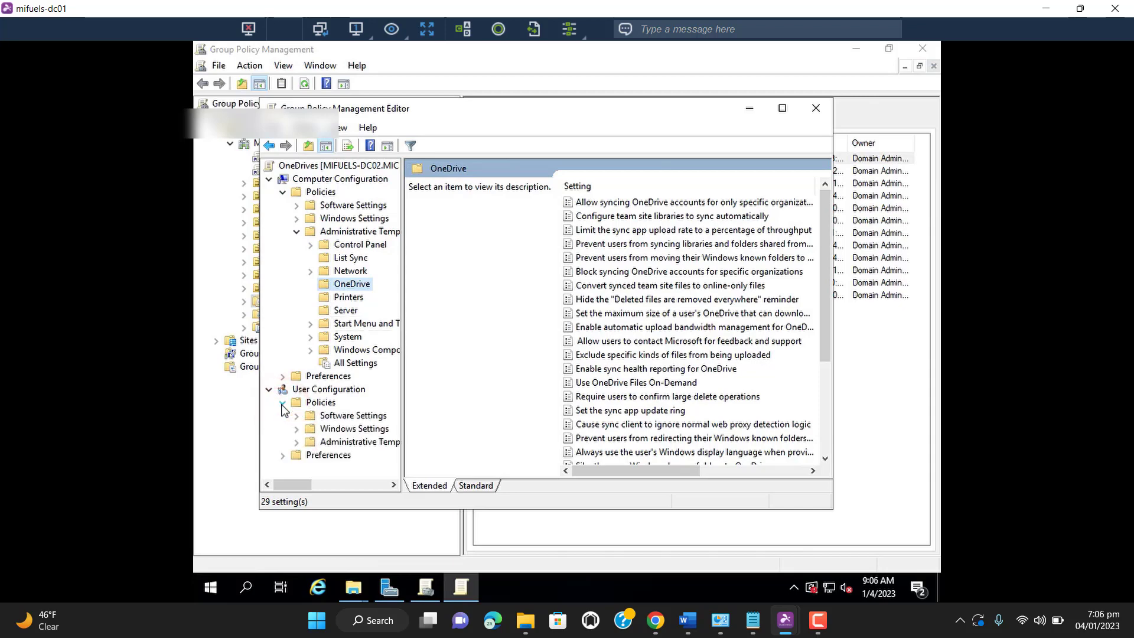
click(296, 443)
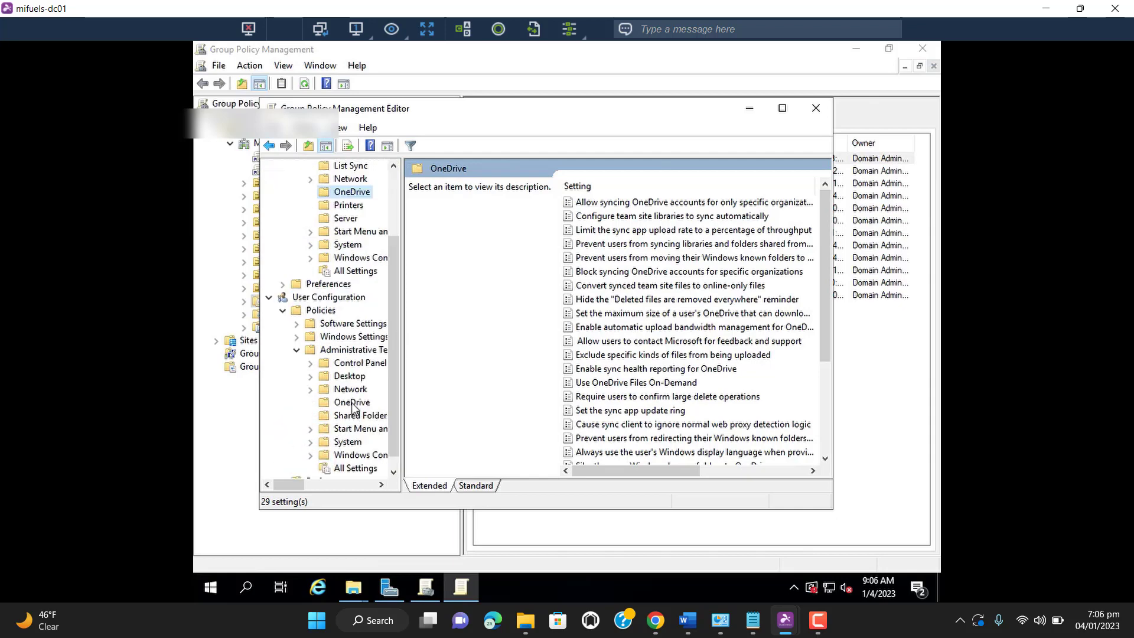
click(352, 402)
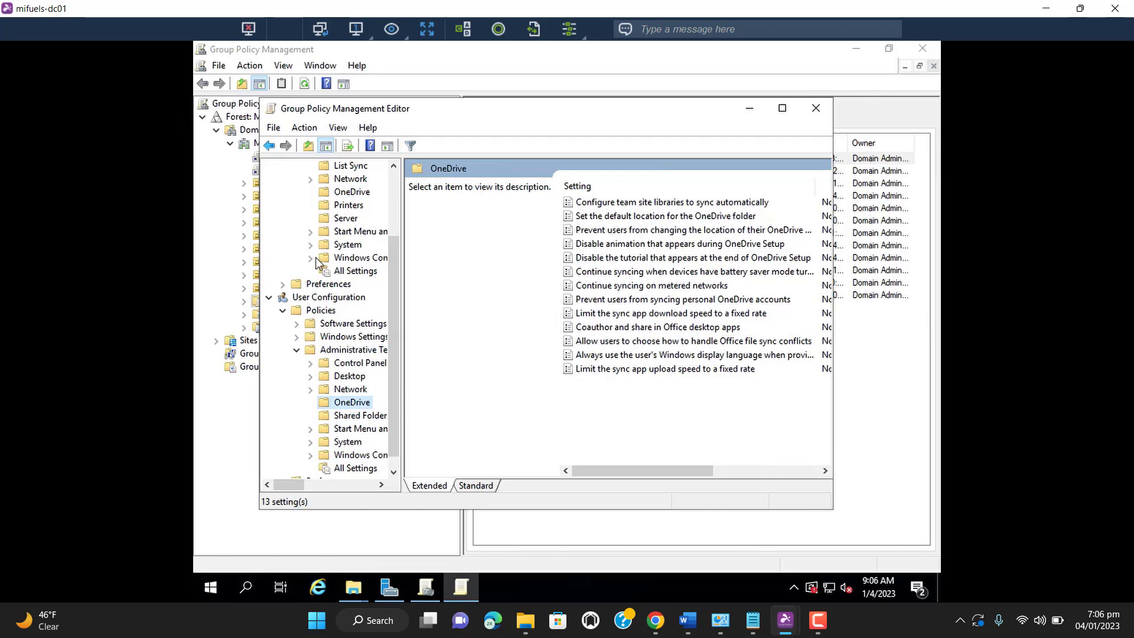
Return to Computer Configuration's OneDrive policies in a maximized editor and read the description of "Silently move Windows known folders to OneDrive".
click(342, 192)
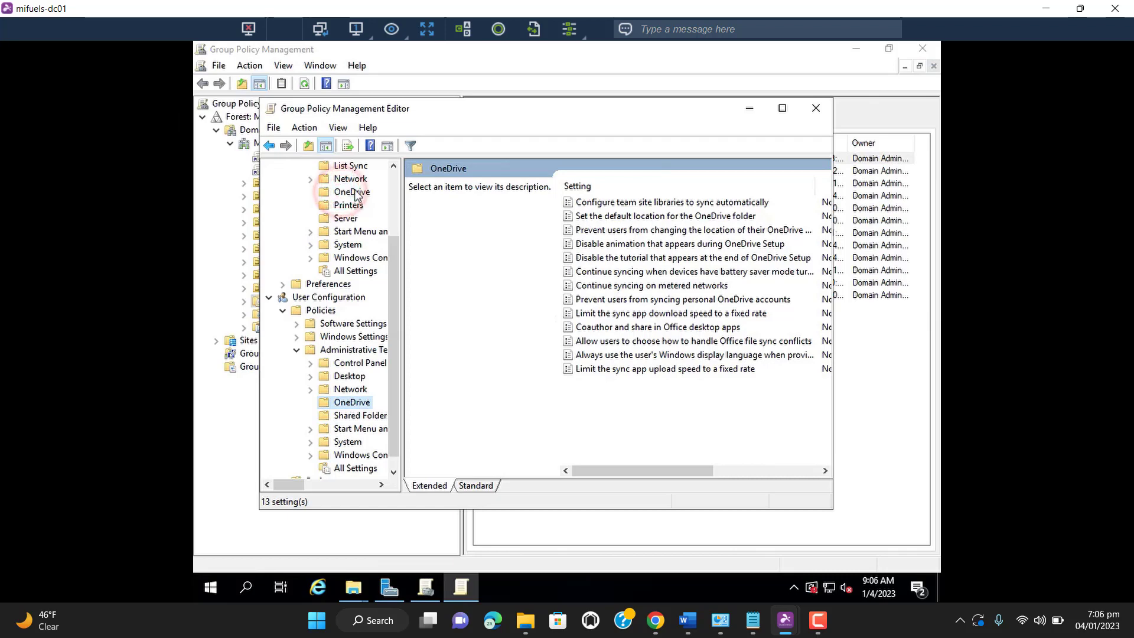
click(785, 109)
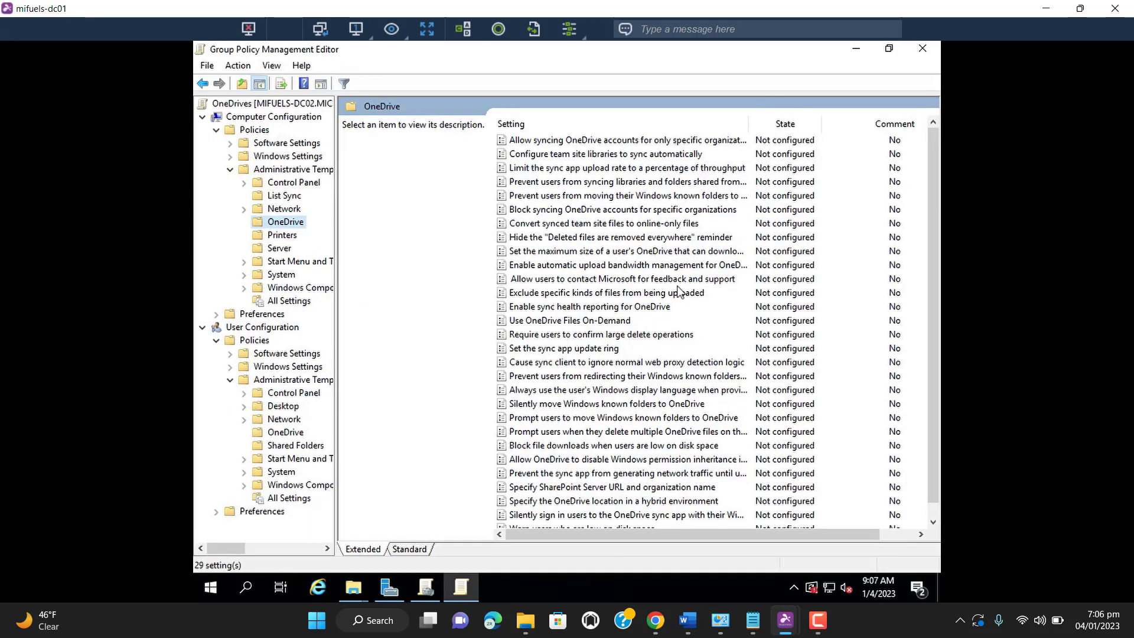
click(585, 404)
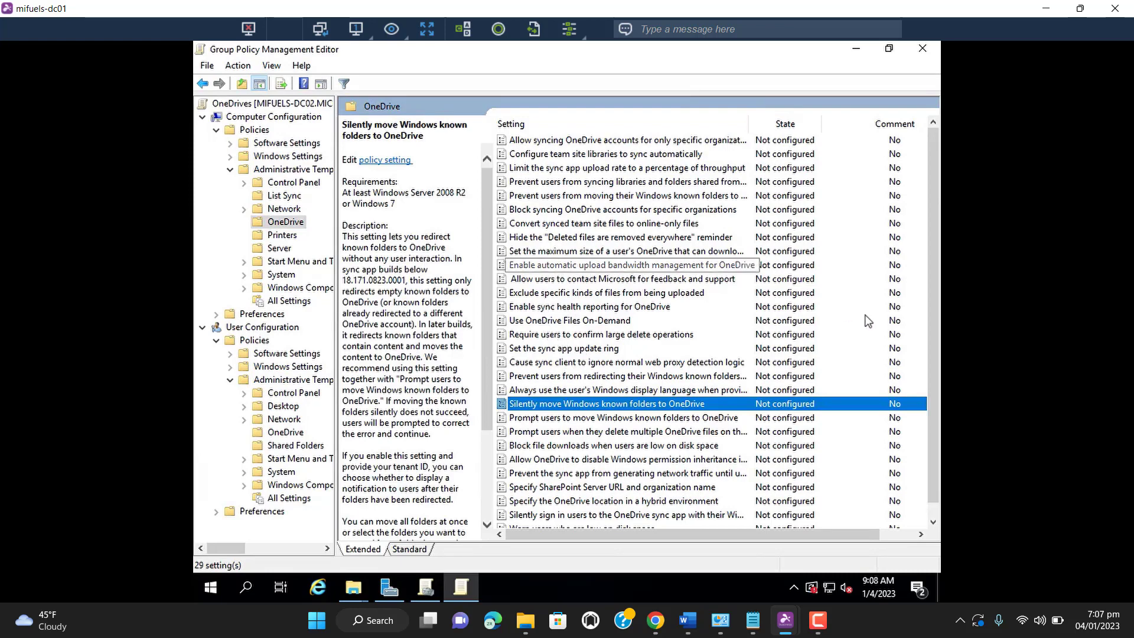
Set the policy "Silently sign in users to the OneDrive sync app with their Windows credentials" to Enabled and apply it.
click(934, 507)
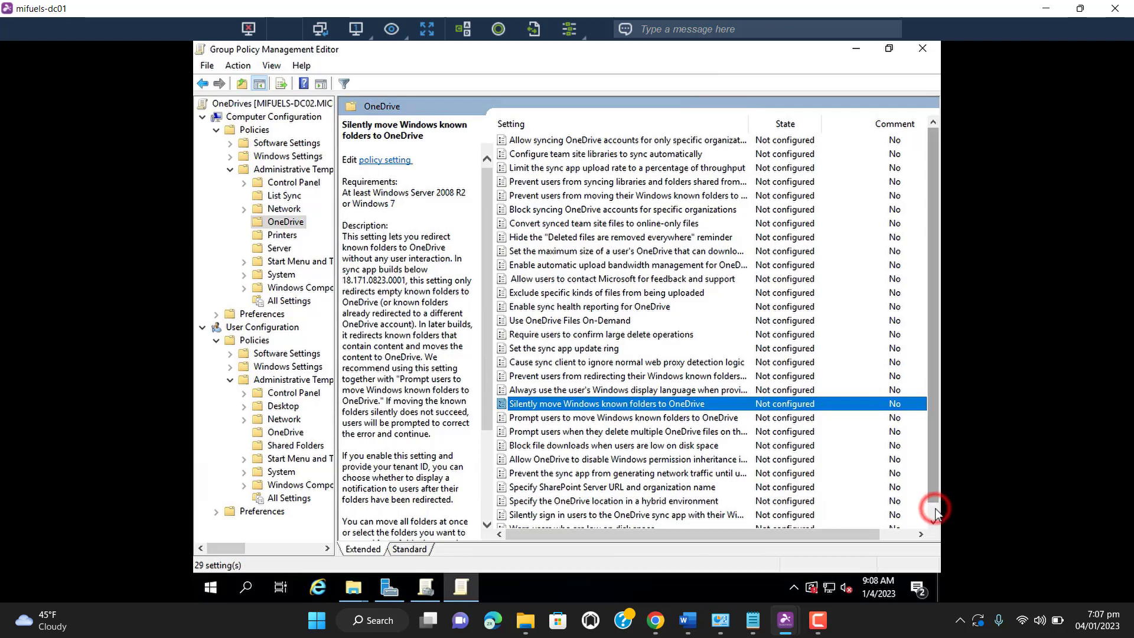
scroll(781, 516, down, 1)
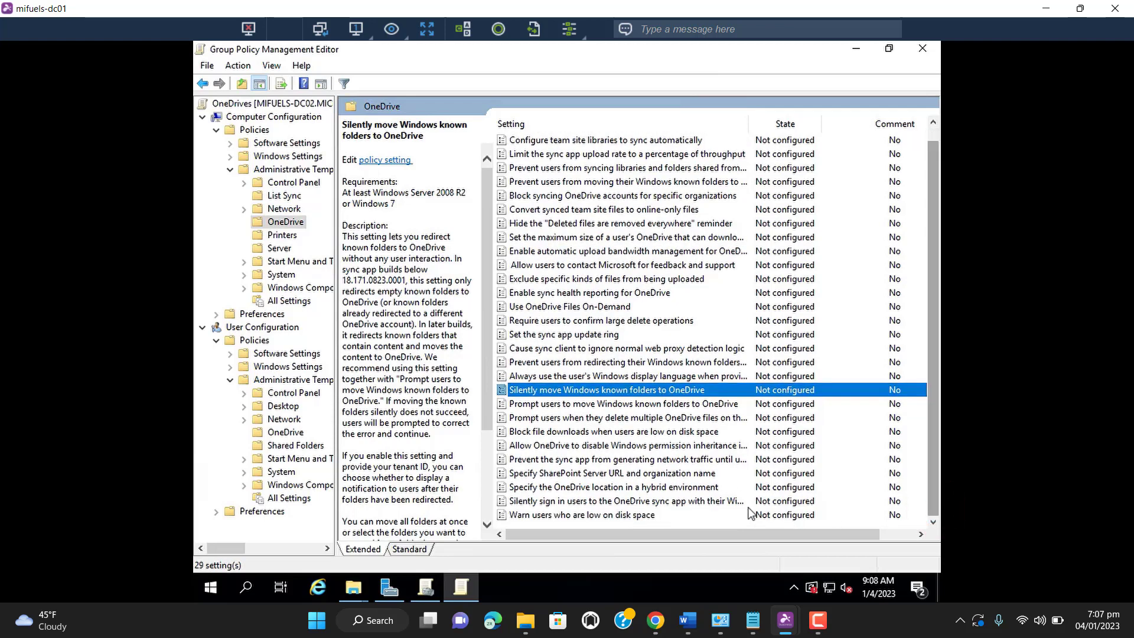
click(593, 501)
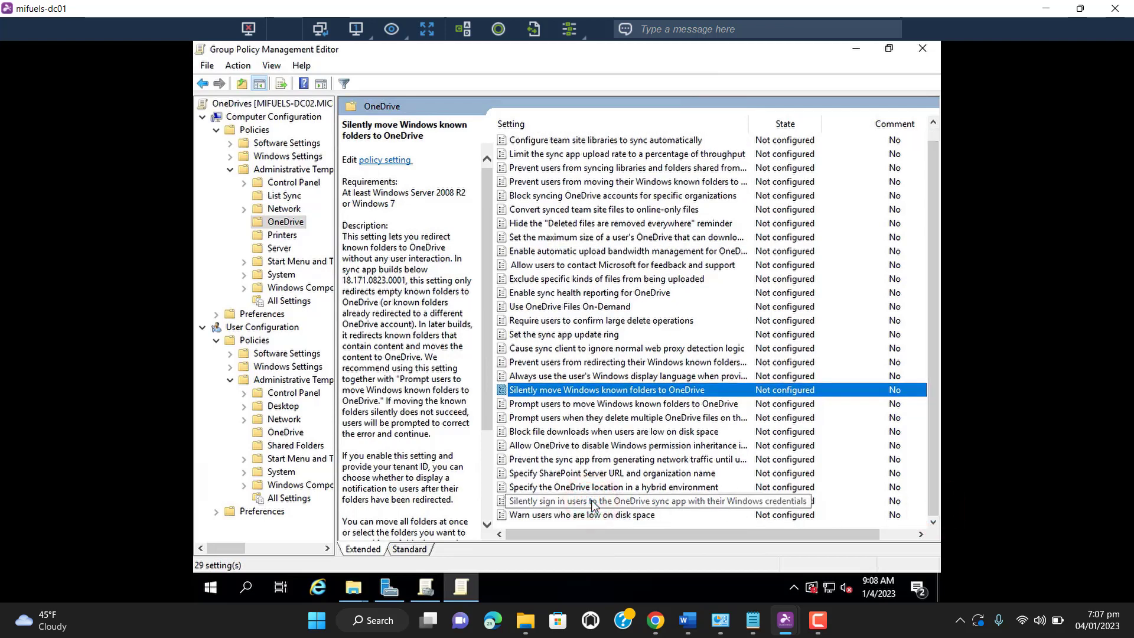
double_click(592, 502)
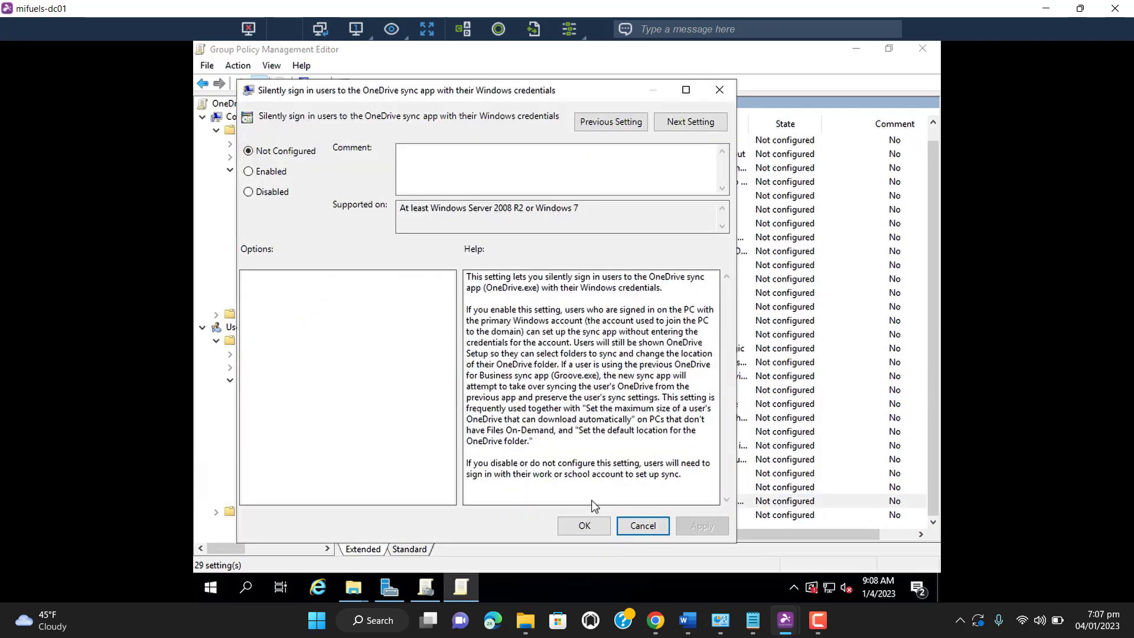
click(249, 173)
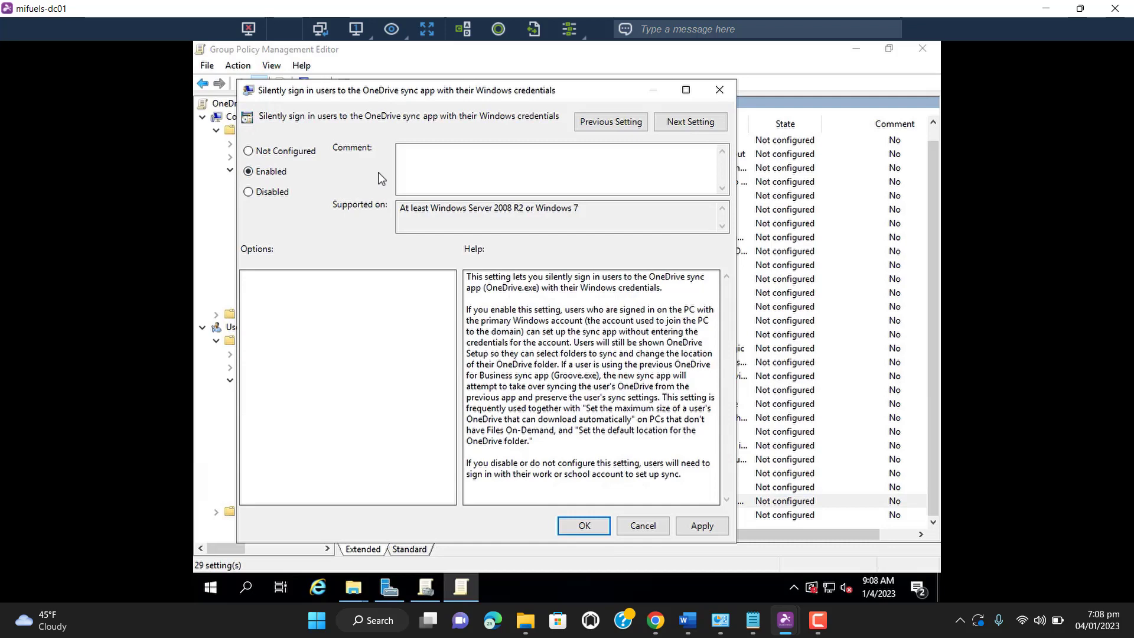
click(704, 525)
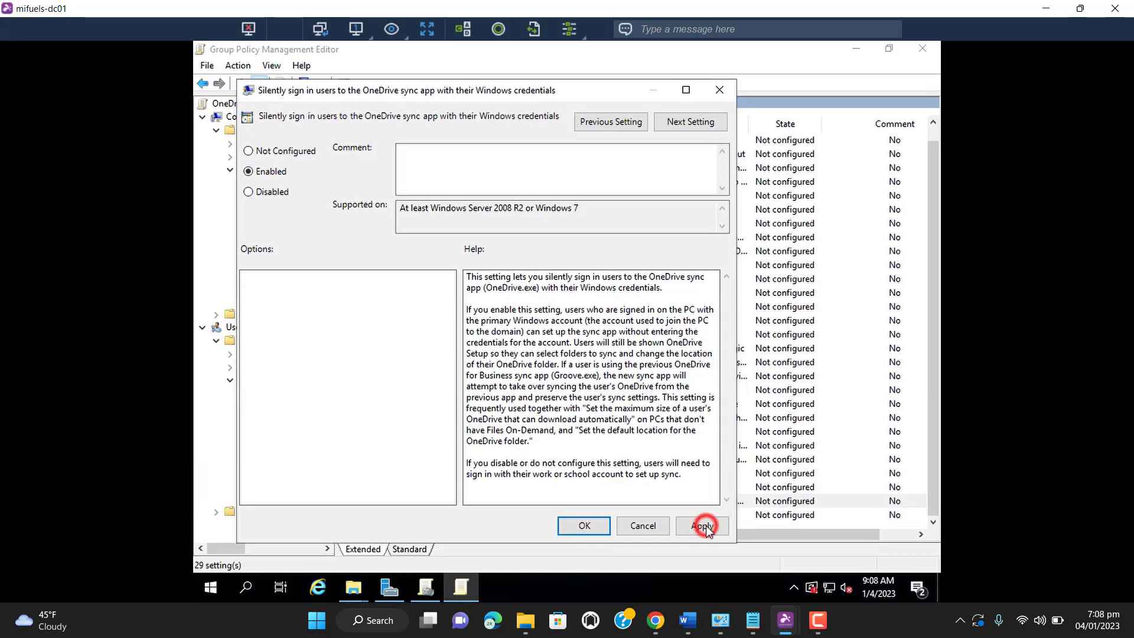
click(584, 528)
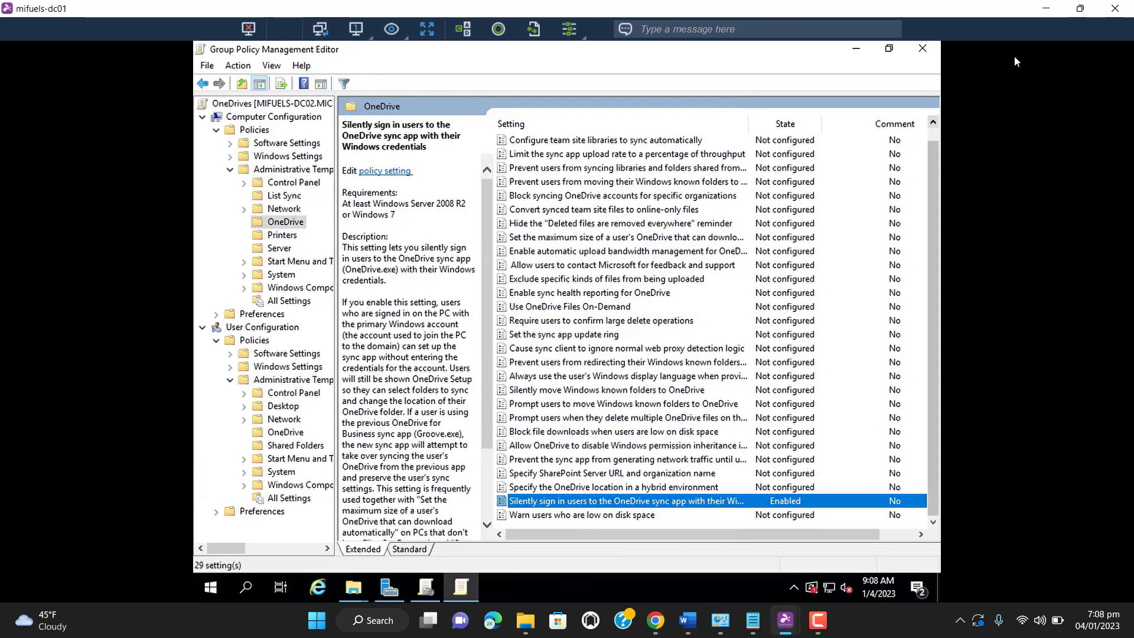
Leave the mifuels-dc01 remote session and return to the OneDrive notes in Word.
click(1045, 12)
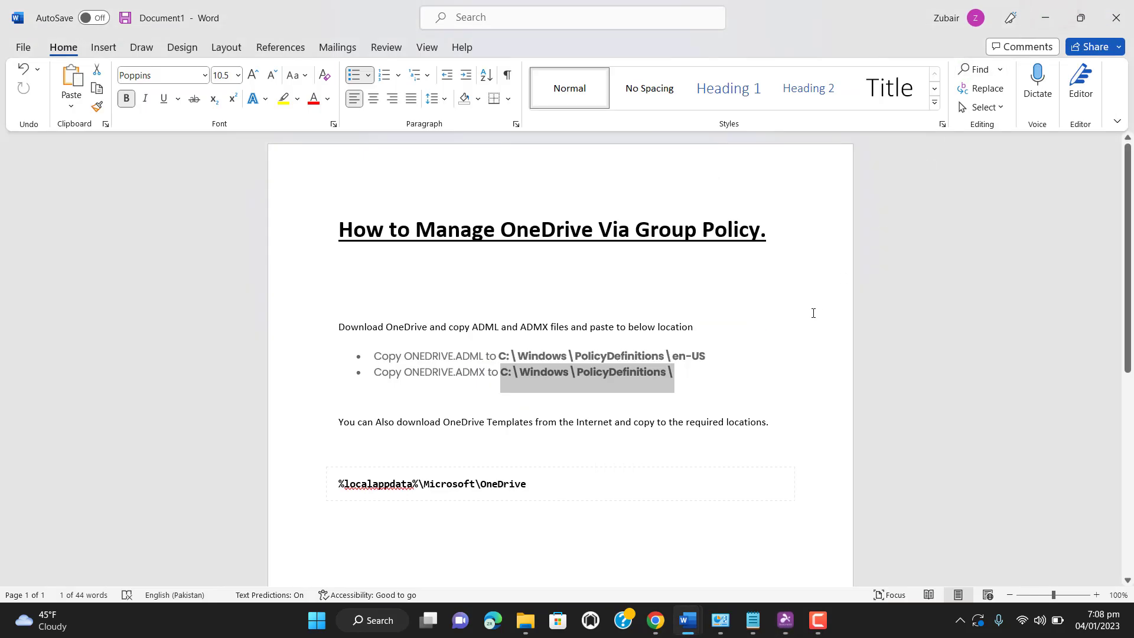
click(762, 351)
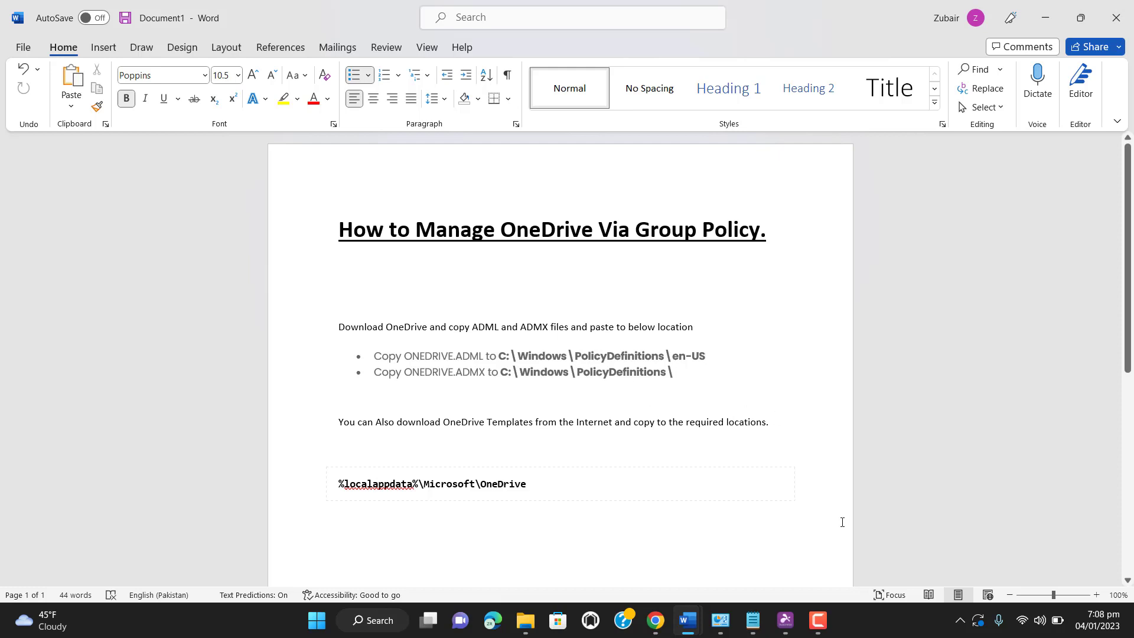
click(818, 625)
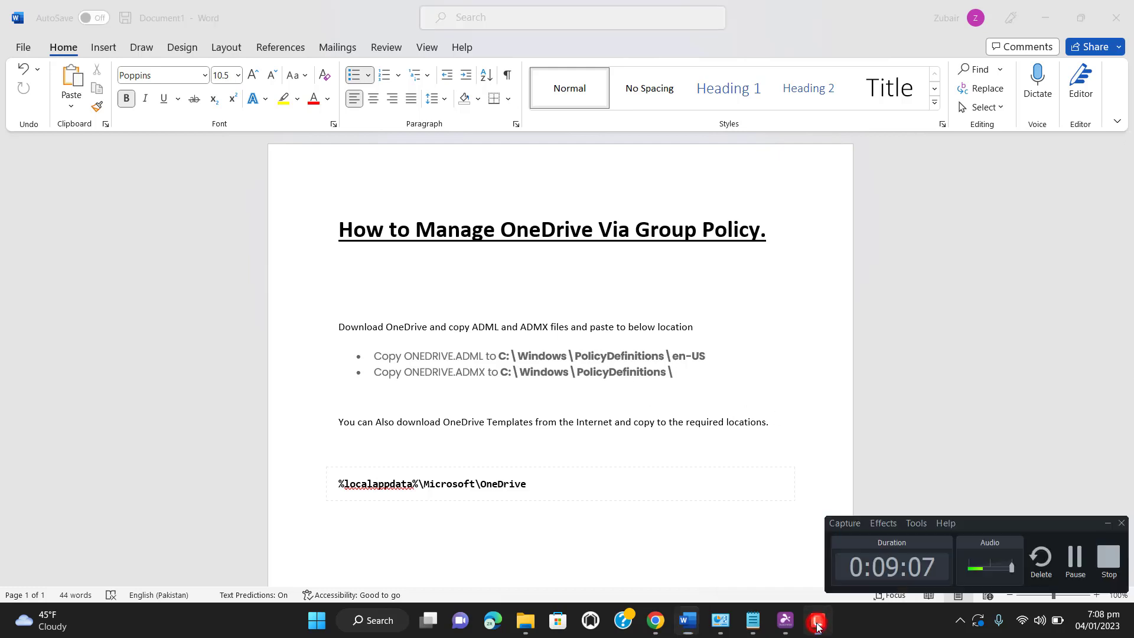